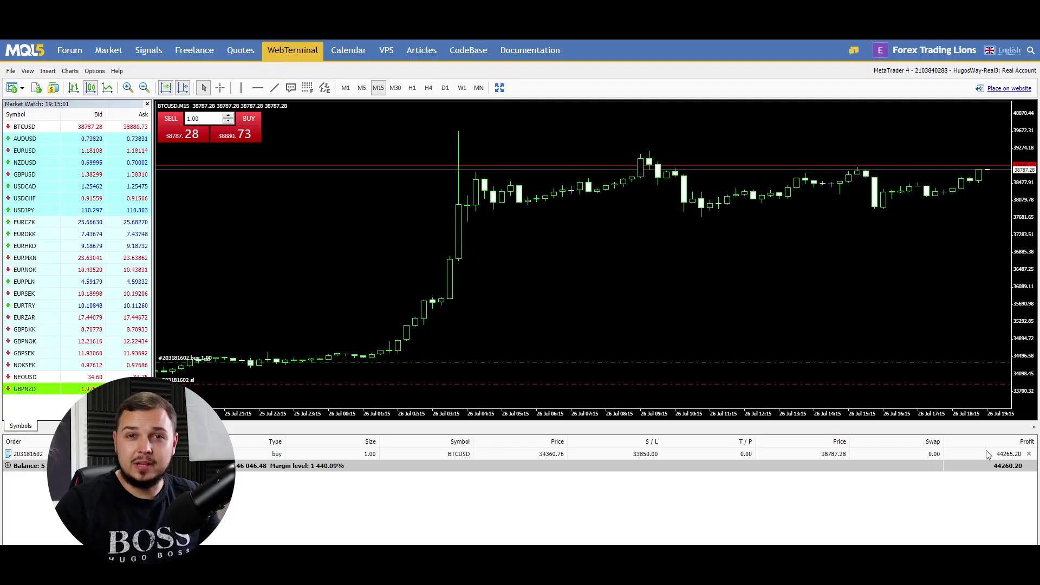
click(982, 453)
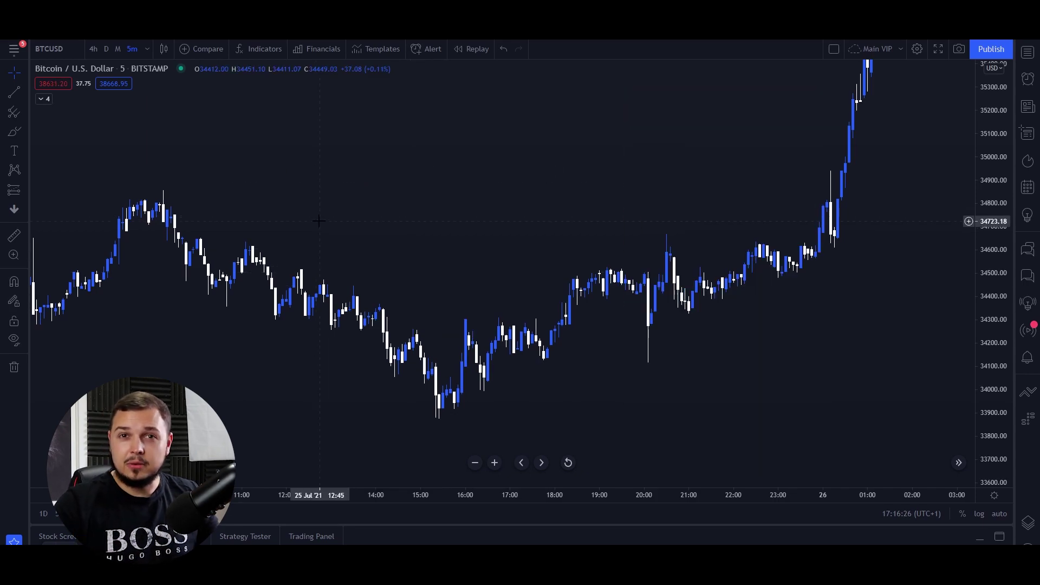
- Expand the chart's indicator legend and show the 25, 50, 100 and 200 moving averages
click(45, 99)
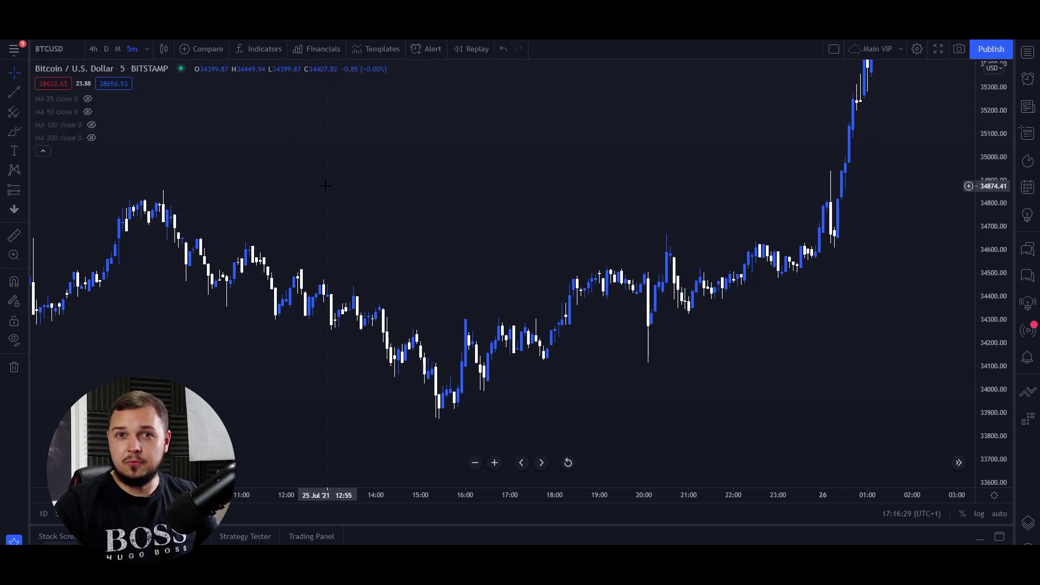
click(87, 100)
click(87, 112)
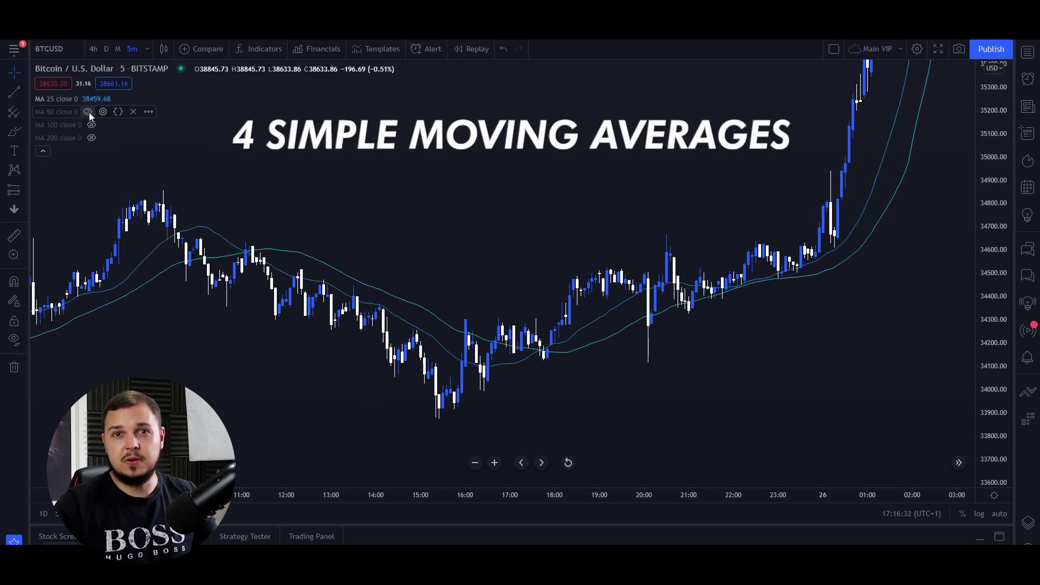
click(92, 125)
click(91, 138)
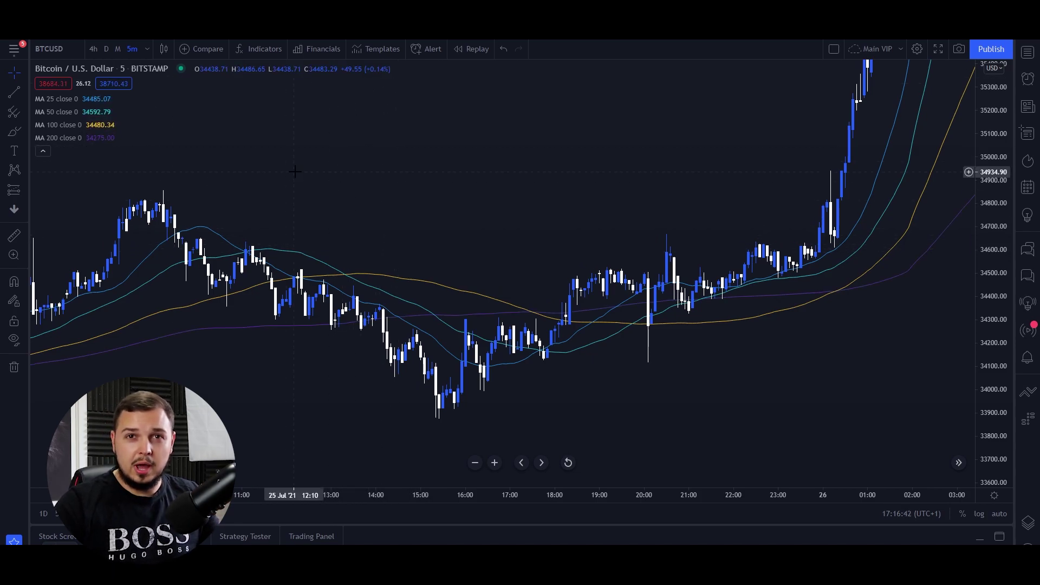
- Search the indicators library for "moving average"
key(slash)
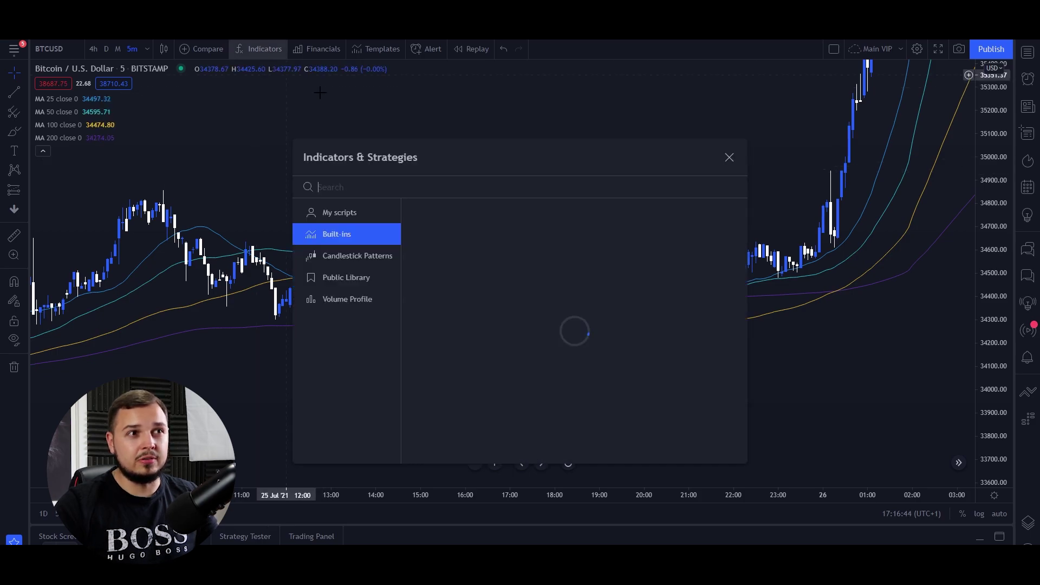
text(moving average)
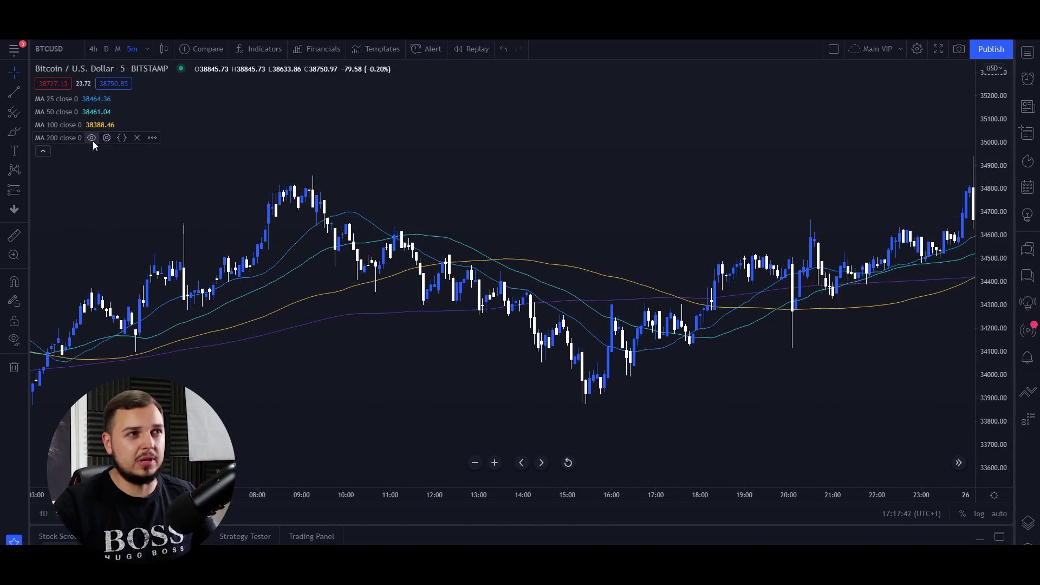
- Hide the 100 and 200 moving averages, leaving only the 25 and 50 on the BTCUSD chart
click(91, 128)
click(90, 136)
drag(440, 178, 494, 170)
scroll(494, 170, up, 1)
scroll(495, 170, up, 2)
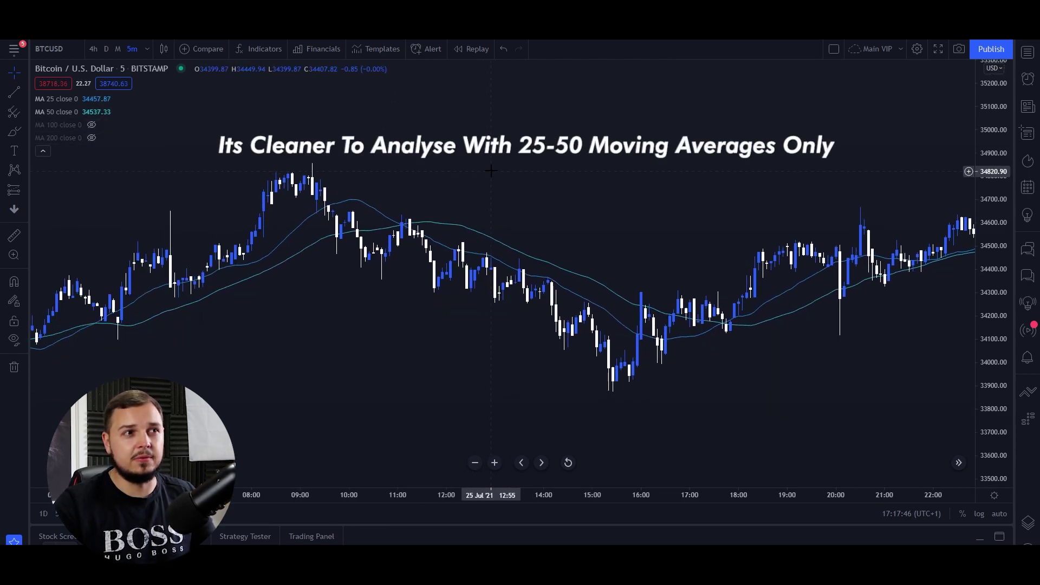
- Draw a descending trend line from about 34,832 at 09:05 to about 34,106 at 17:00 on 25 July
click(14, 111)
click(238, 169)
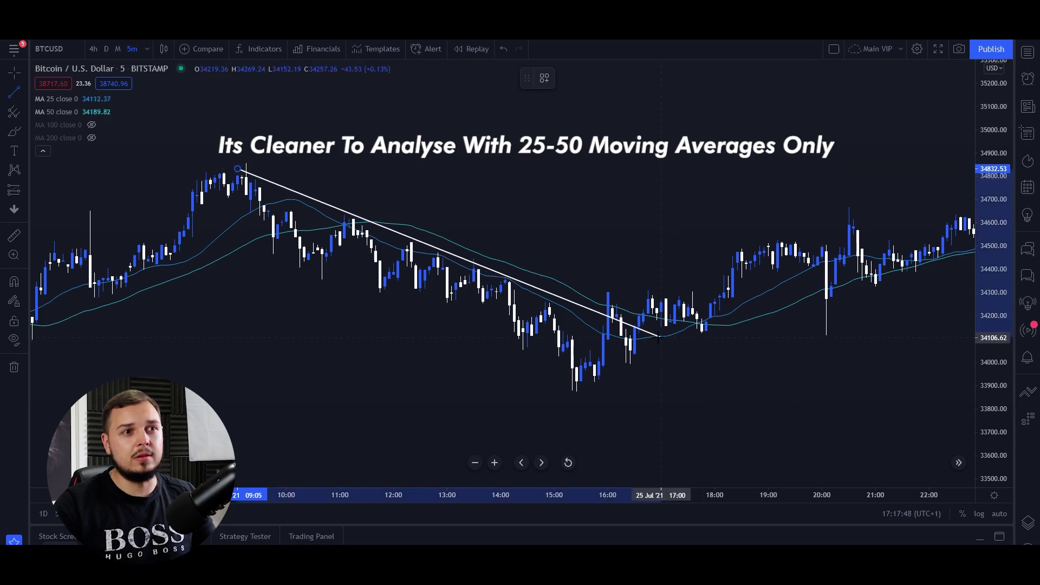
click(657, 338)
click(614, 418)
drag(613, 409, 609, 394)
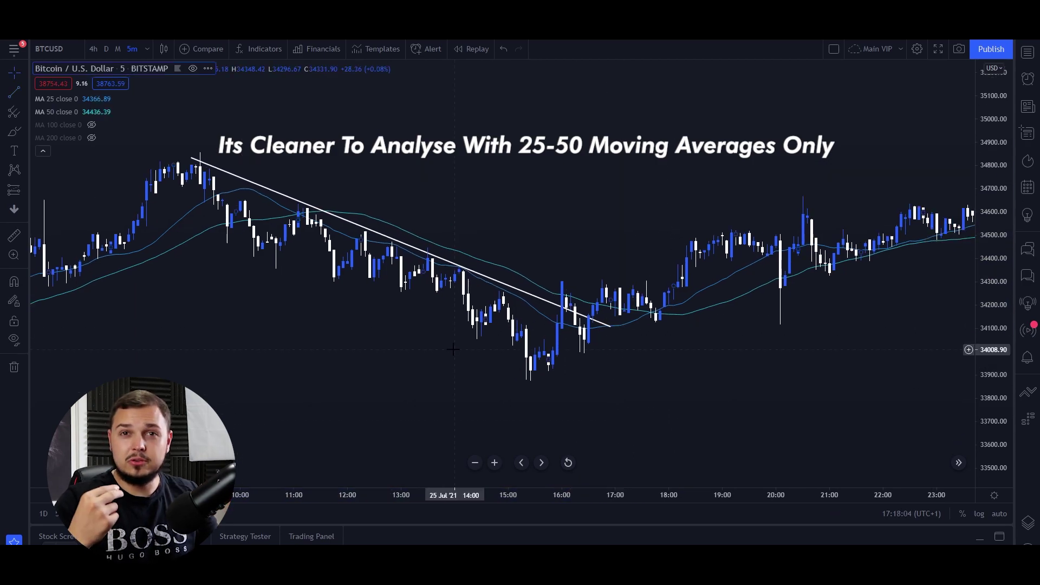
- Brush a stroke along the downtrend and another rising from the 15:30 low, removing each one after drawing it
click(14, 132)
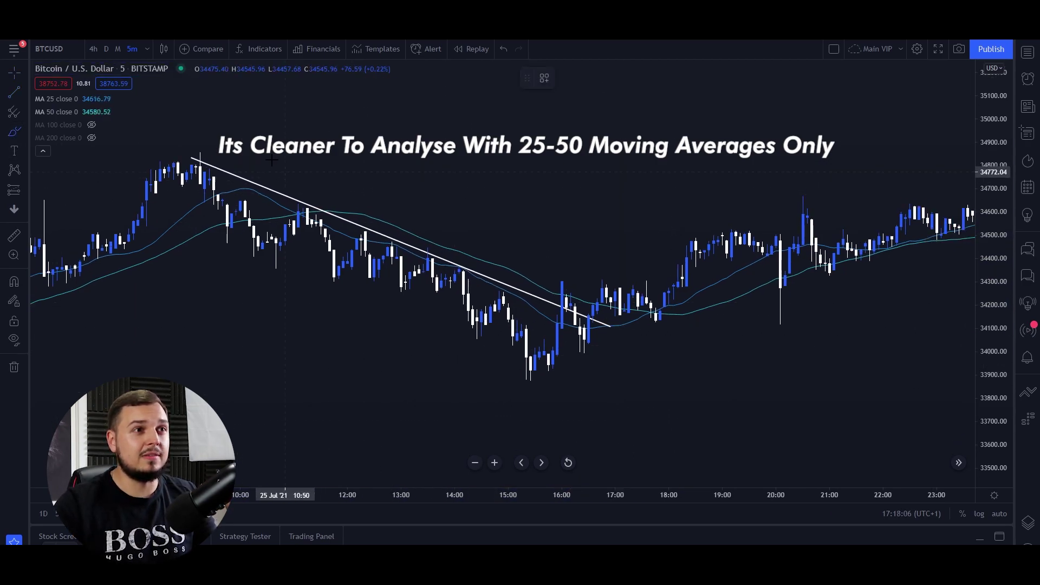
drag(284, 150, 543, 259)
key(Delete)
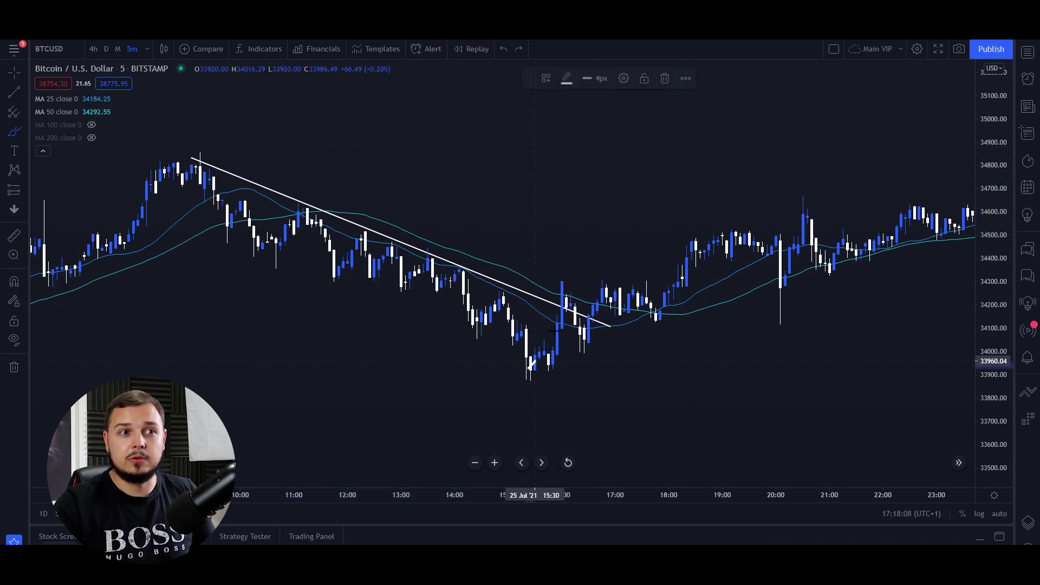
drag(531, 365, 614, 247)
key(Delete)
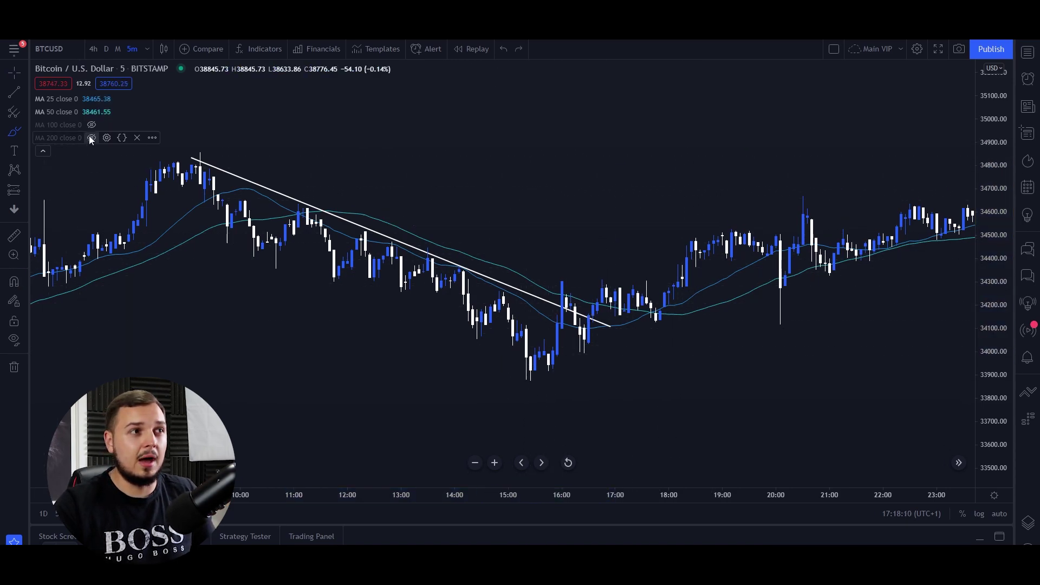
- Show the 100 and 200 moving averages again
click(91, 125)
click(91, 138)
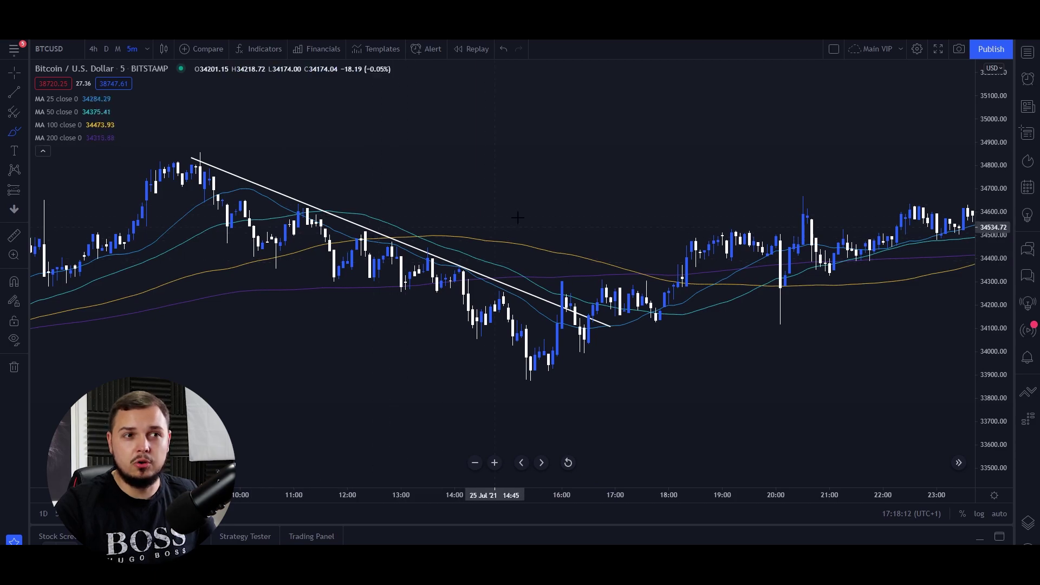
- Brush over the price swings between the 15:30 low and 17:00, and undo the strokes
scroll(402, 354, up, 2)
mouse_move(442, 367)
mouse_down()
mouse_move(493, 274)
mouse_move(503, 309)
mouse_move(476, 343)
mouse_move(498, 350)
mouse_move(497, 283)
mouse_move(545, 282)
mouse_up()
key(ctrl+z)
key(ctrl+z)
key(ctrl+z)
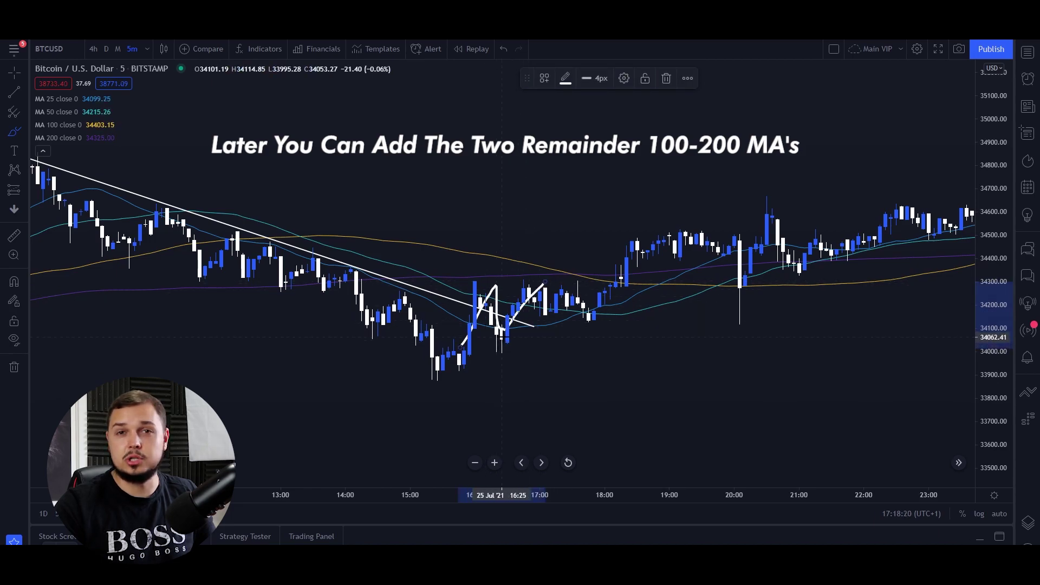
key(ctrl+z)
- Mark the crossing of the 100 and 200 moving averages near 17:10 with brush strokes and undo them
mouse_move(521, 276)
mouse_down()
mouse_move(572, 270)
mouse_move(596, 287)
mouse_up()
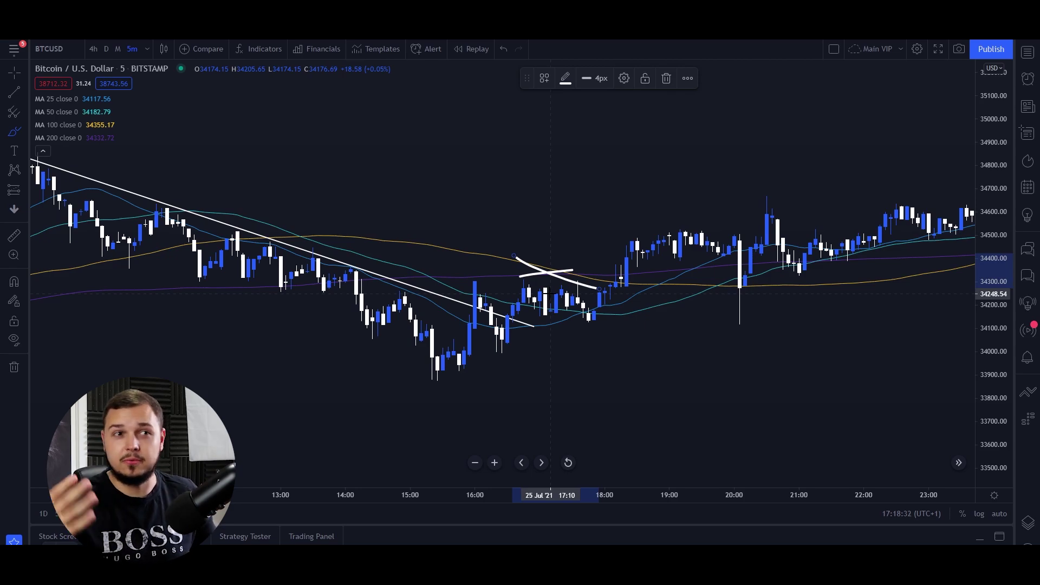
key(ctrl)
key(ctrl+z)
key(ctrl+z)
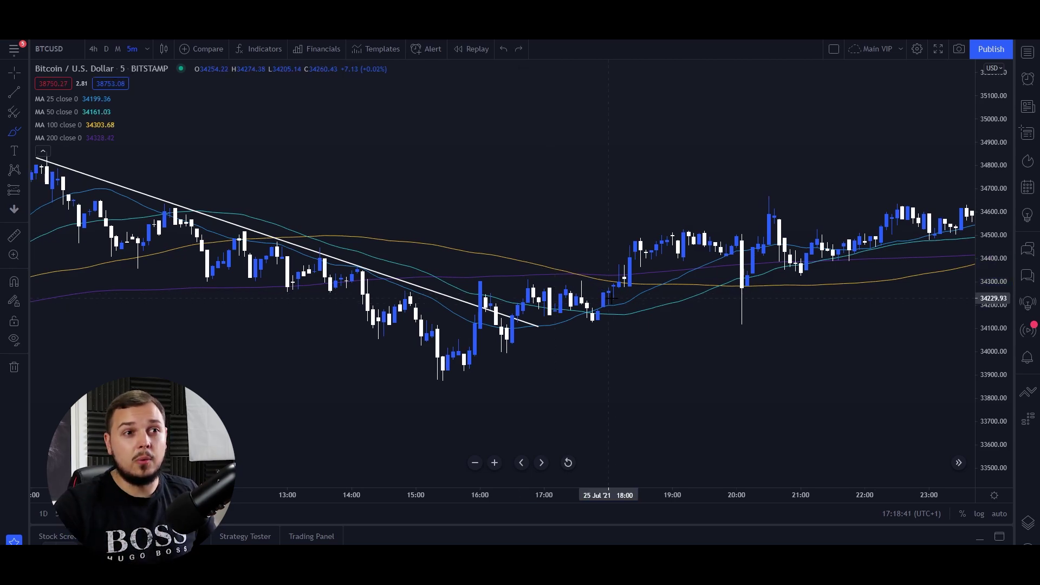
- Brush around the 18:00 candles and along the moving averages from about 16:00 to 18:00, and undo the marks
mouse_move(612, 287)
mouse_down()
mouse_move(554, 278)
mouse_move(544, 323)
mouse_move(571, 282)
mouse_up()
key(ctrl+z)
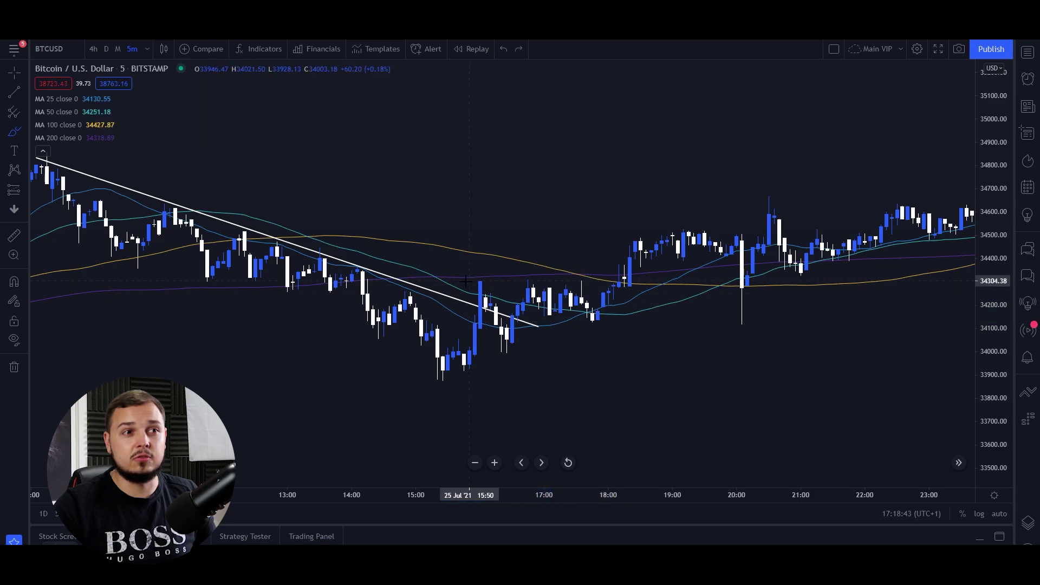
drag(469, 281, 619, 288)
drag(472, 306, 623, 322)
key(ctrl+z)
key(ctrl+z)
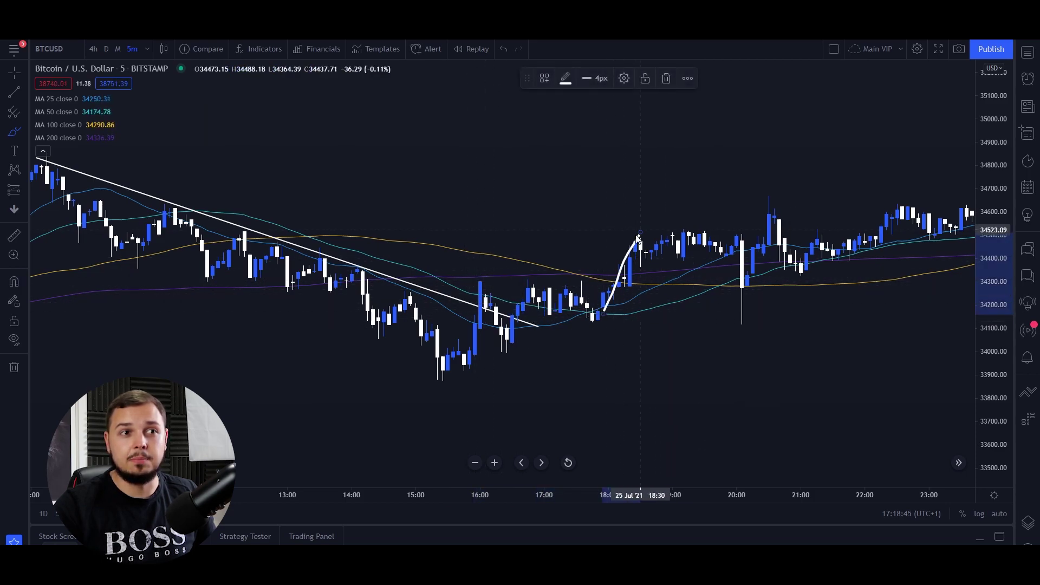
- Circle the candles breaking above the 100 and 200 moving averages just after 18:00, and undo the mark
scroll(596, 309, up, 1)
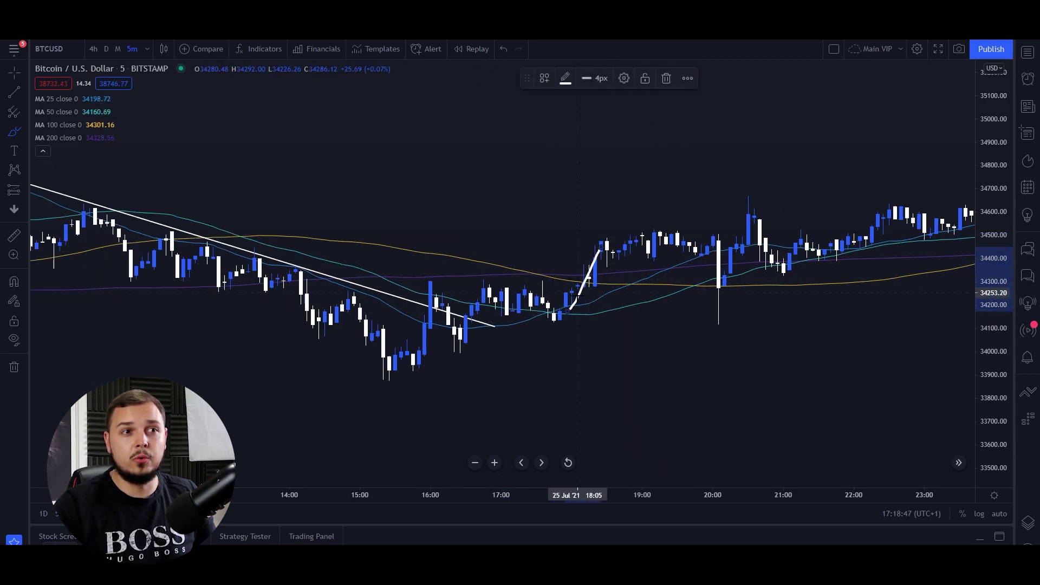
mouse_move(607, 255)
mouse_down()
mouse_move(572, 270)
mouse_move(560, 248)
mouse_up()
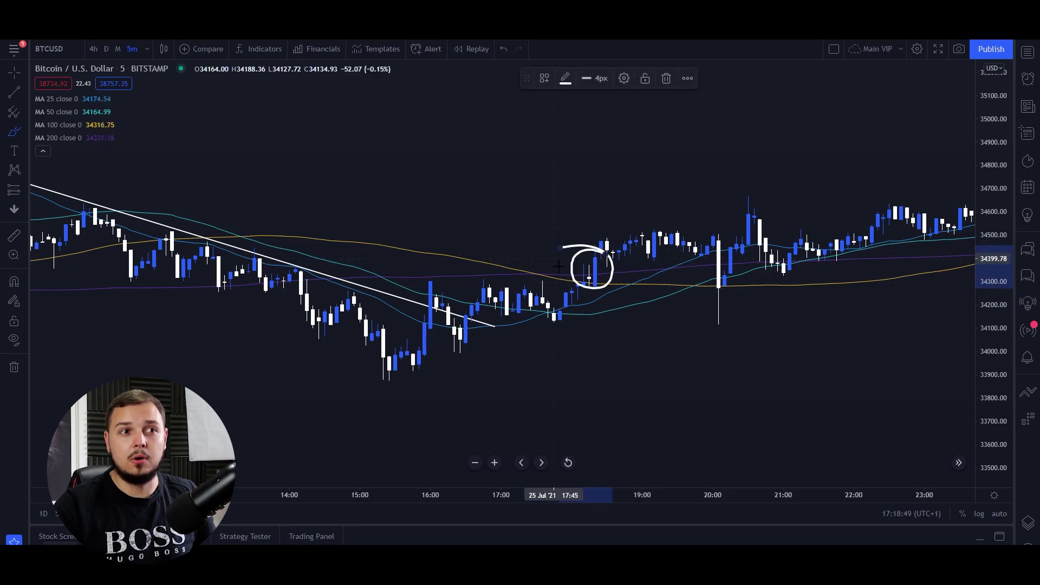
key(ctrl+z)
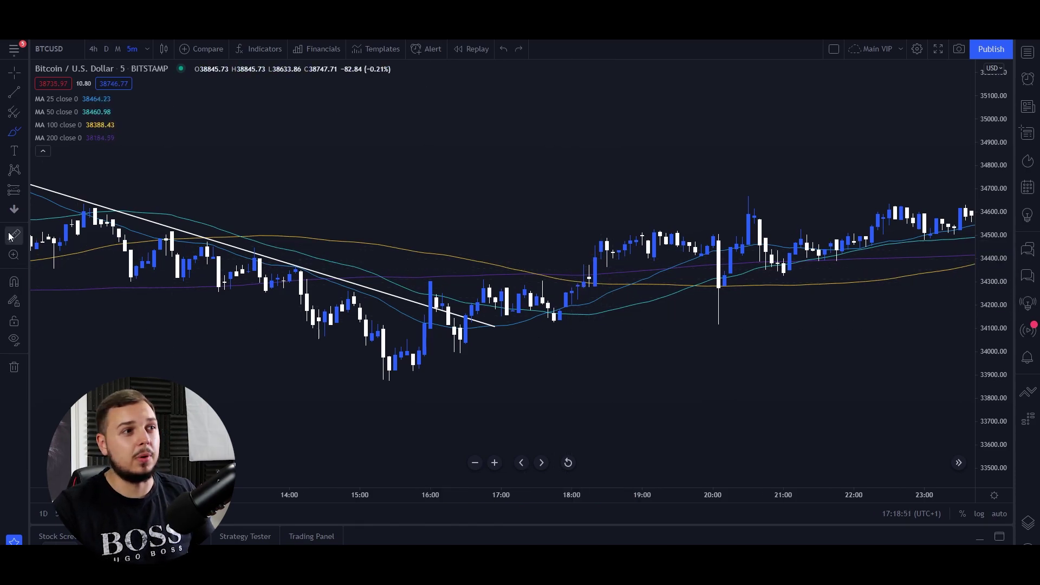
- Place a long position on the breakout at 18:05 on 25 July with its entry at about 34,404
click(19, 190)
click(580, 257)
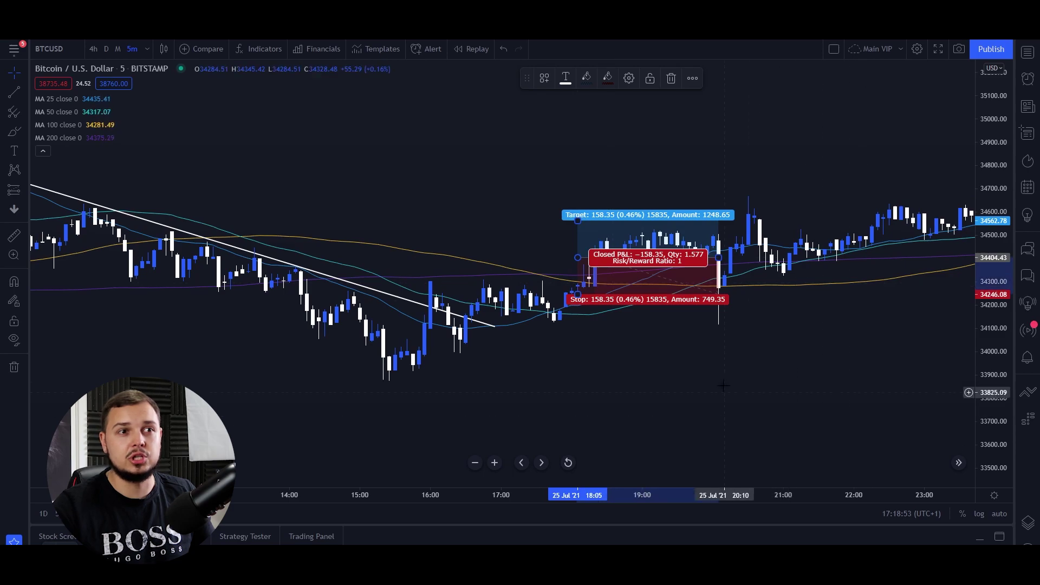
drag(584, 336, 459, 336)
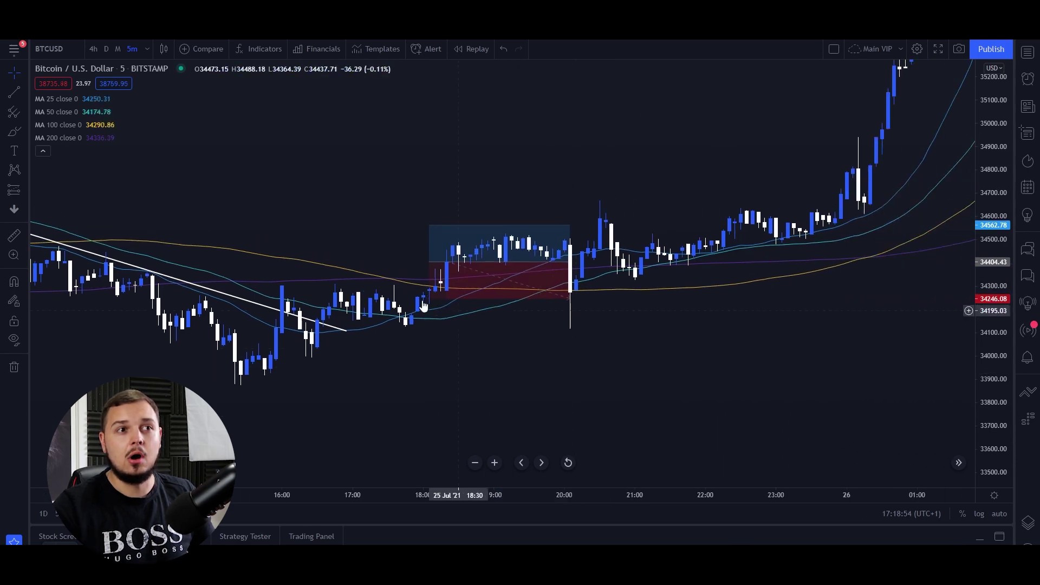
- Collapse the long position's target to the entry level at 34404.44 and lower its stop to 33855.34
click(431, 227)
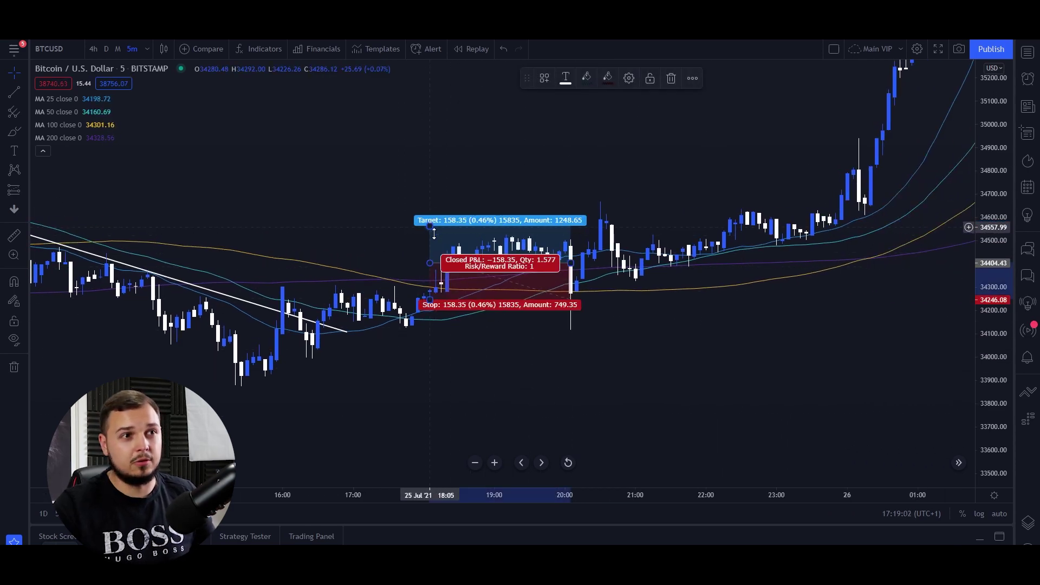
click(522, 378)
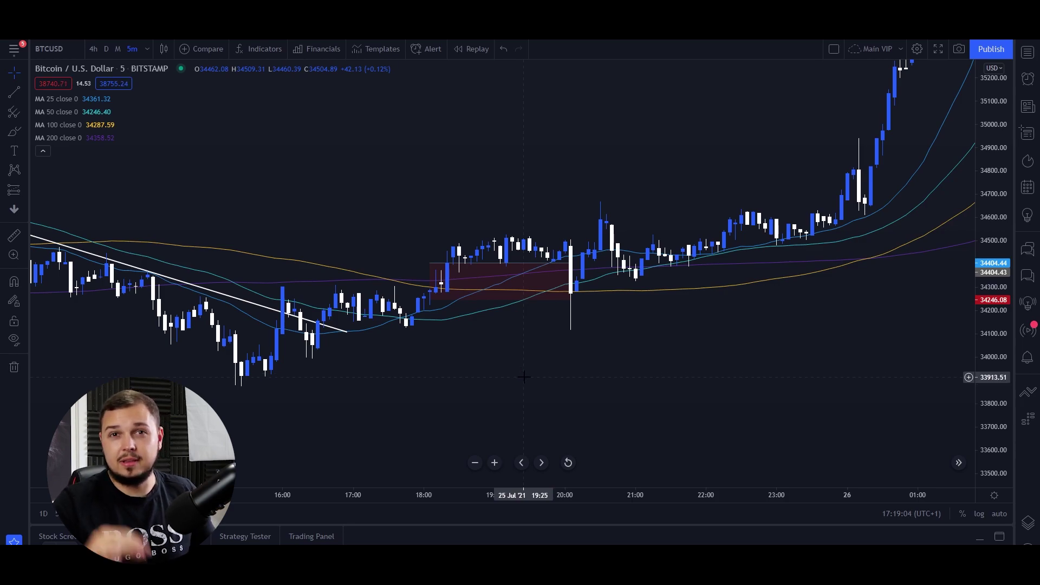
mouse_move(431, 295)
mouse_down()
mouse_move(434, 374)
mouse_move(393, 391)
mouse_up()
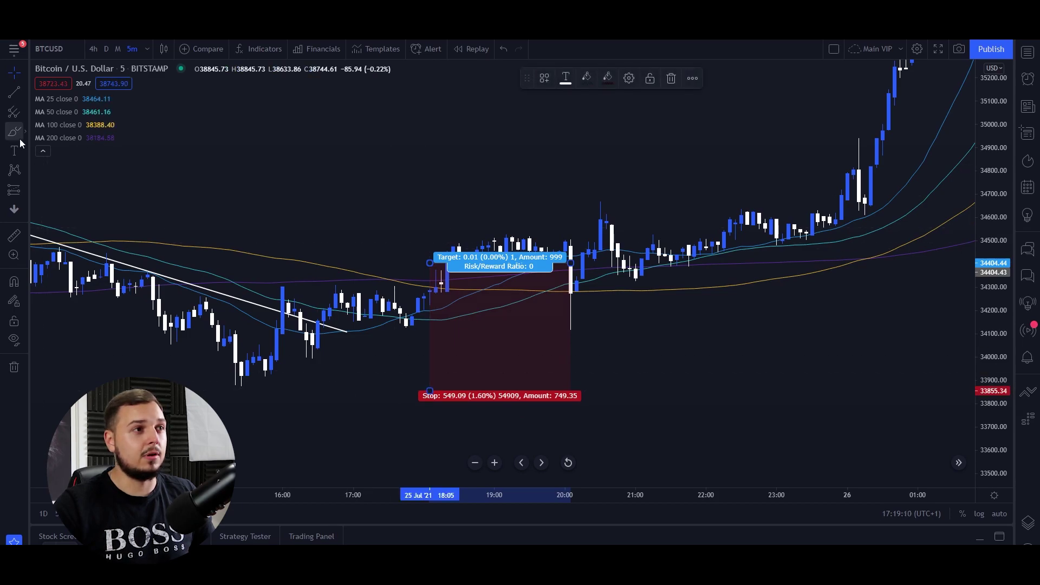
- Switch to the MetaTrader 4 WebTerminal and examine the open BTCUSD trade's entry price and stop loss
click(14, 132)
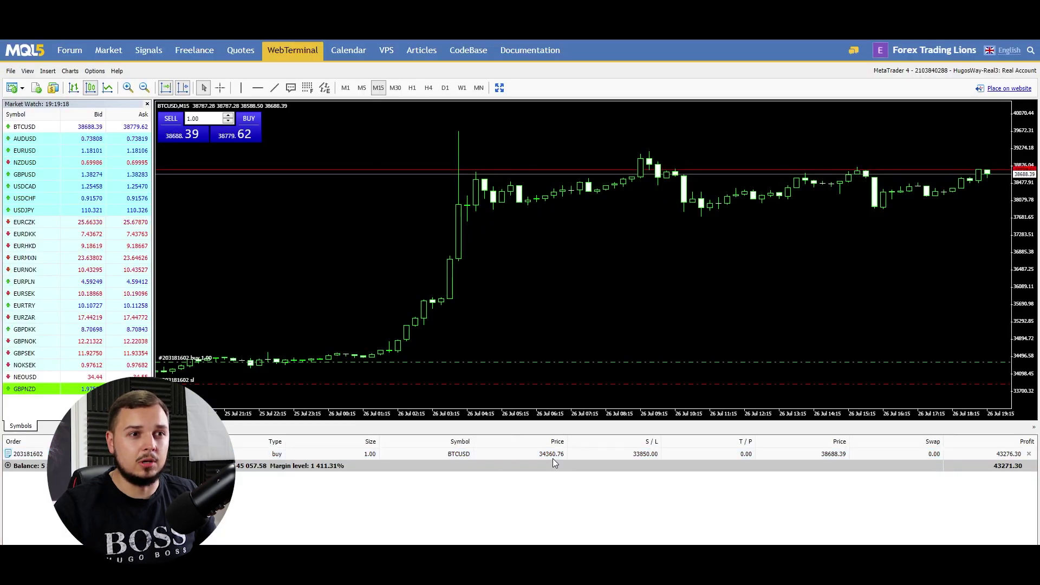
click(648, 457)
click(657, 480)
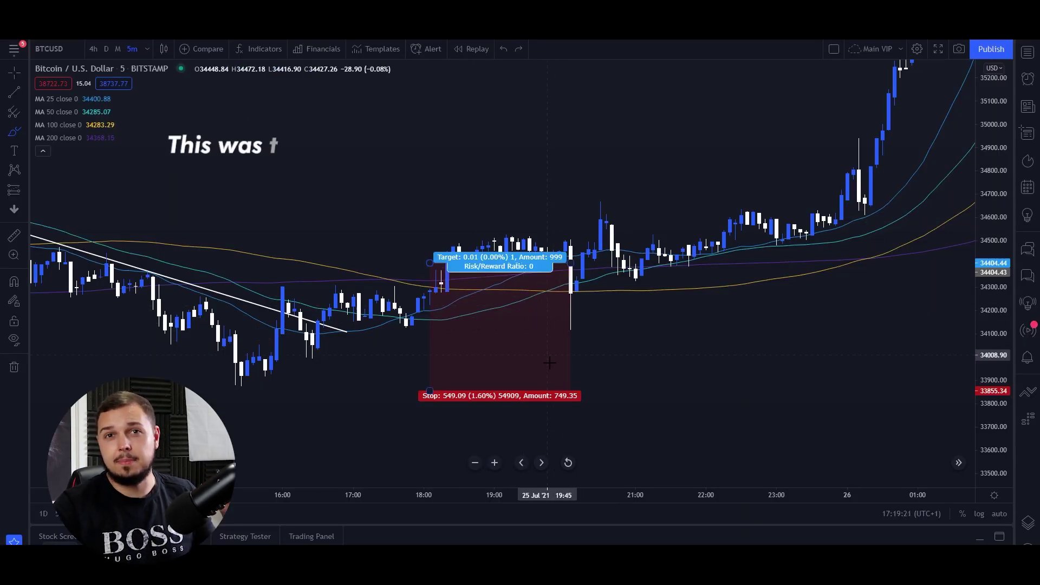
- Return to the TradingView chart and extend the long position's end to about 02:20 on 26 July
click(14, 73)
drag(418, 121, 348, 123)
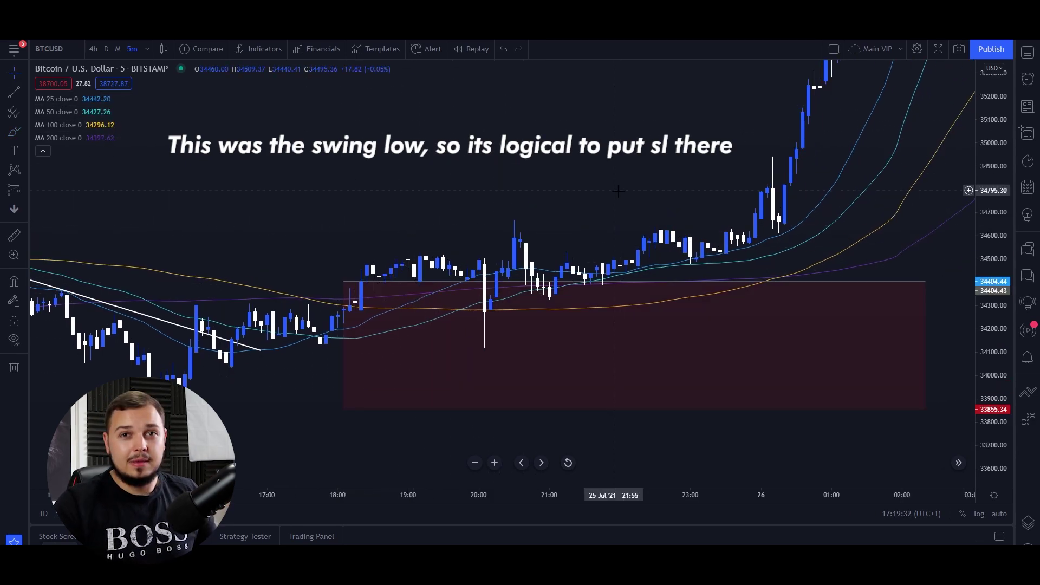
drag(592, 189, 597, 202)
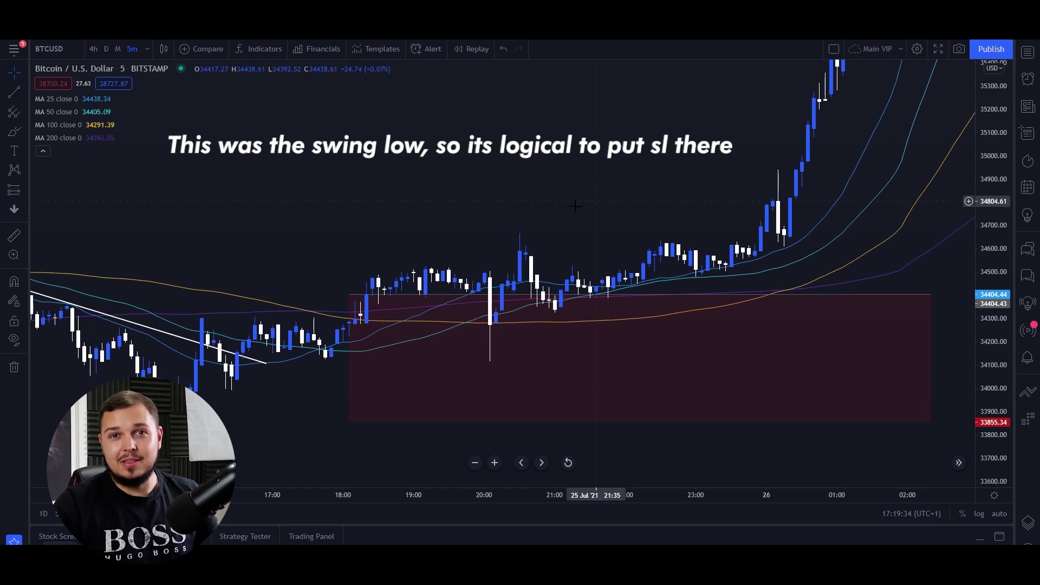
drag(516, 226, 485, 242)
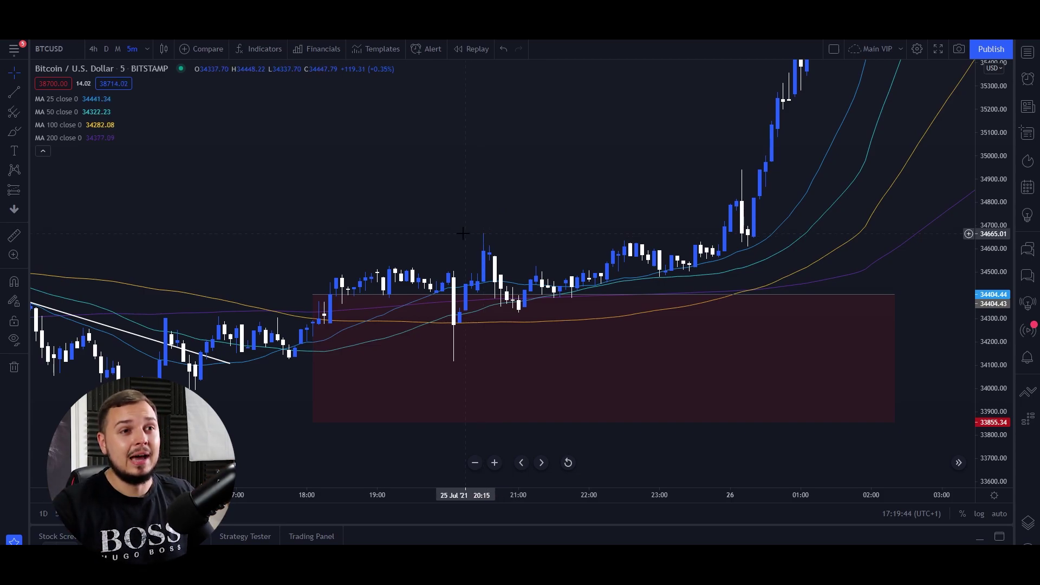
drag(485, 243, 465, 264)
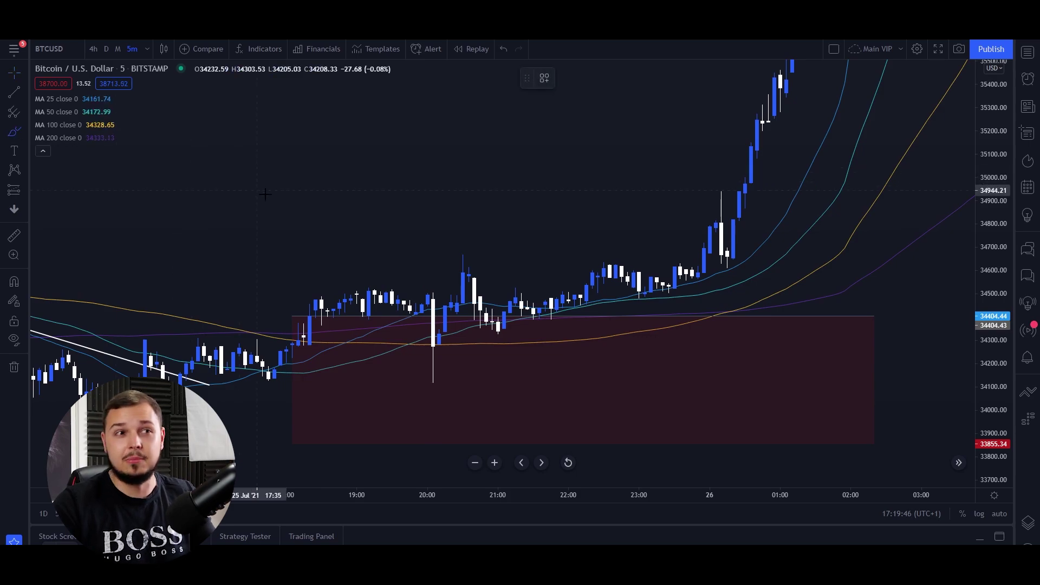
- Circle the entry candles shortly after 18:00 at the long position's start with the brush, and undo the circle
scroll(321, 264, down, 1)
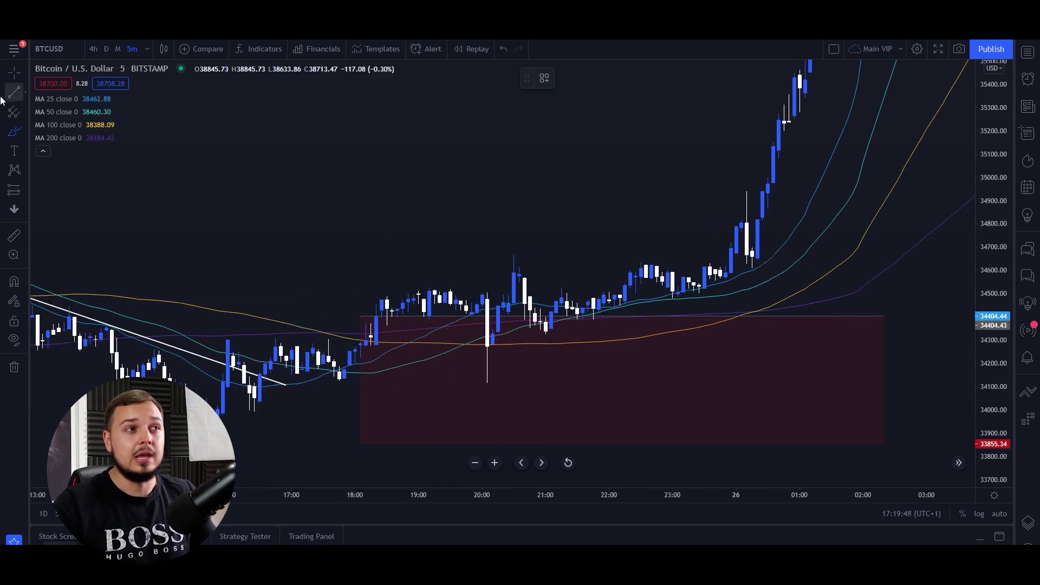
mouse_move(348, 336)
mouse_down()
mouse_move(448, 306)
mouse_move(452, 323)
mouse_move(480, 286)
mouse_up()
click(14, 134)
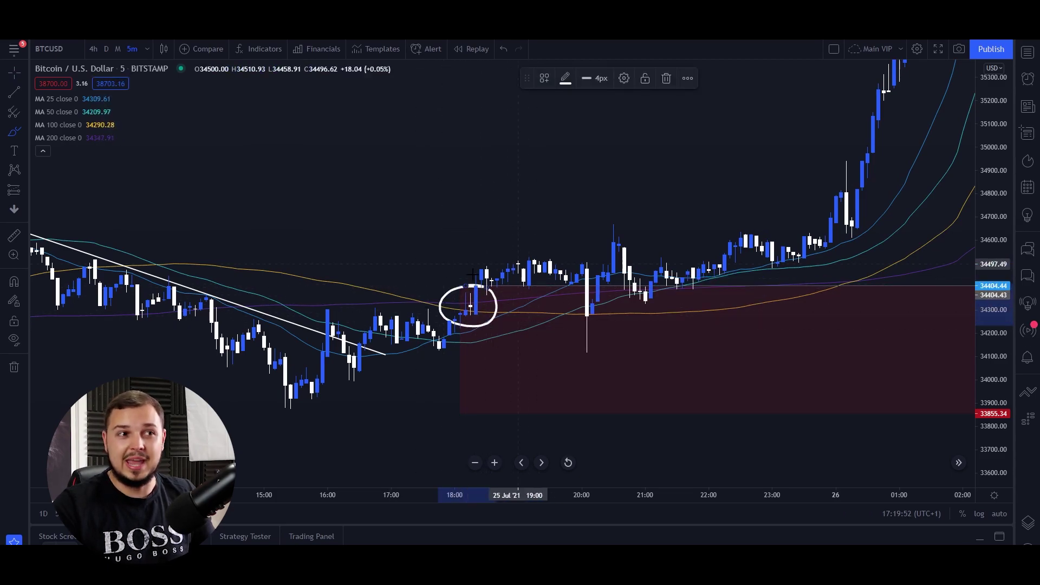
key(ctrl+z)
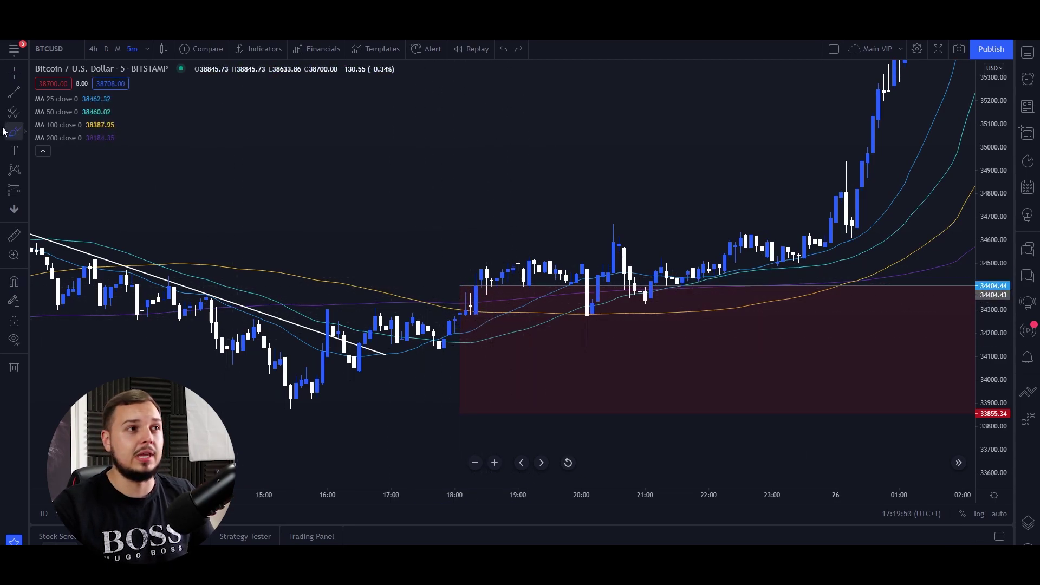
- Draw a rising trend line under the lows from 15:20 at about 33869.30 to 19:50 at about 34339.28
click(14, 98)
drag(285, 410, 571, 301)
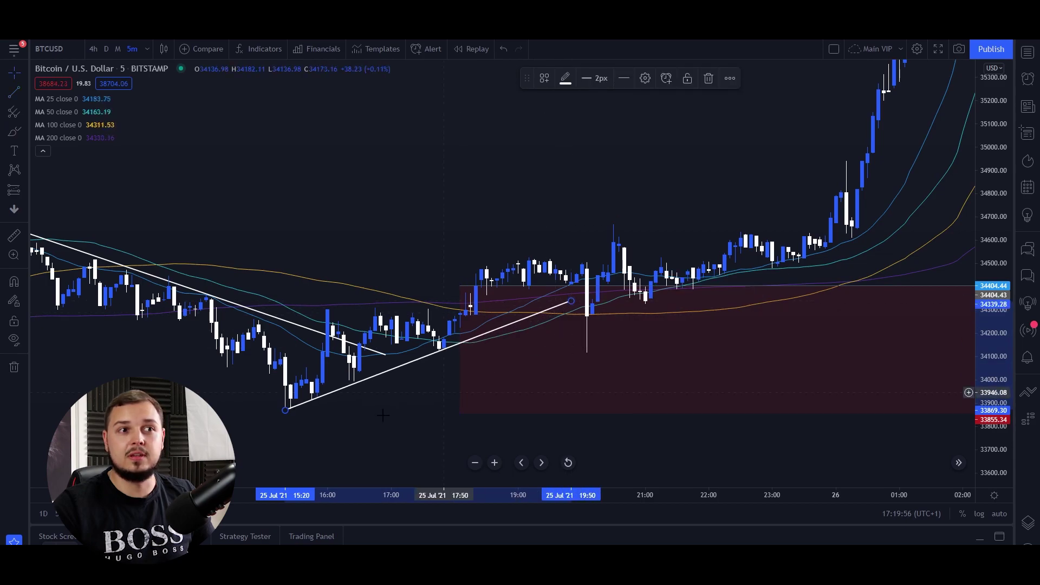
- Mark the consolidation highs after 18:30 and the dip and rebound near 20:00 with brush strokes, and undo them
click(14, 133)
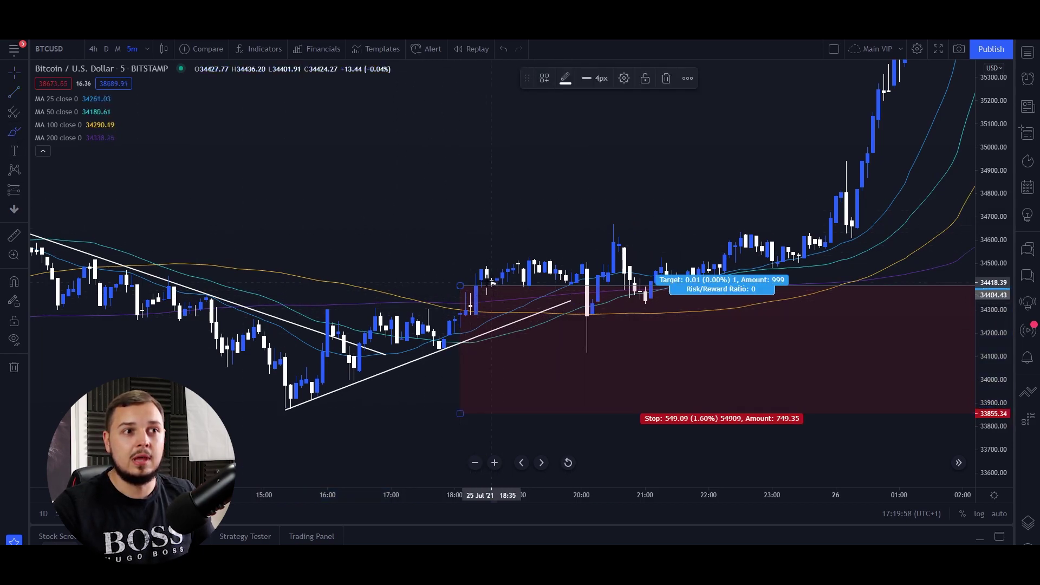
mouse_move(482, 288)
mouse_down()
mouse_move(508, 264)
mouse_move(590, 277)
mouse_up()
key(ctrl+z)
drag(490, 258, 559, 260)
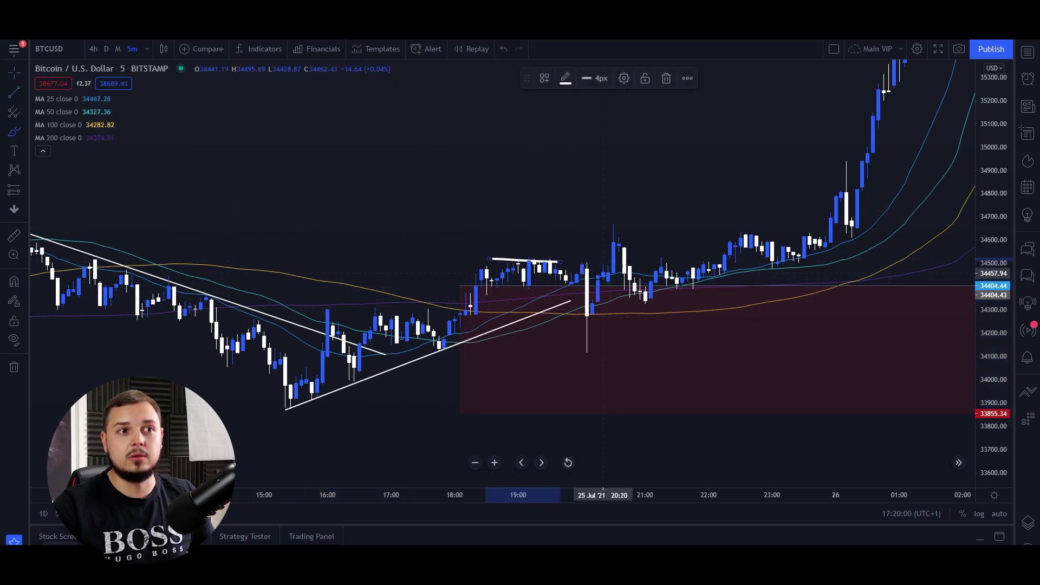
mouse_move(490, 284)
mouse_down()
mouse_move(604, 299)
mouse_move(640, 248)
mouse_up()
key(ctrl+z)
key(ctrl+z)
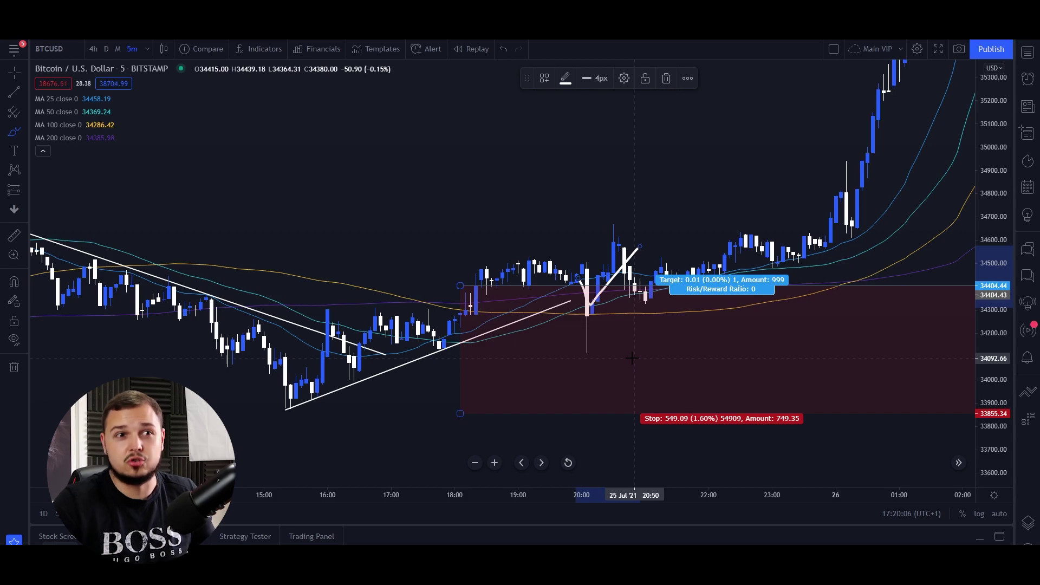
drag(273, 415, 264, 410)
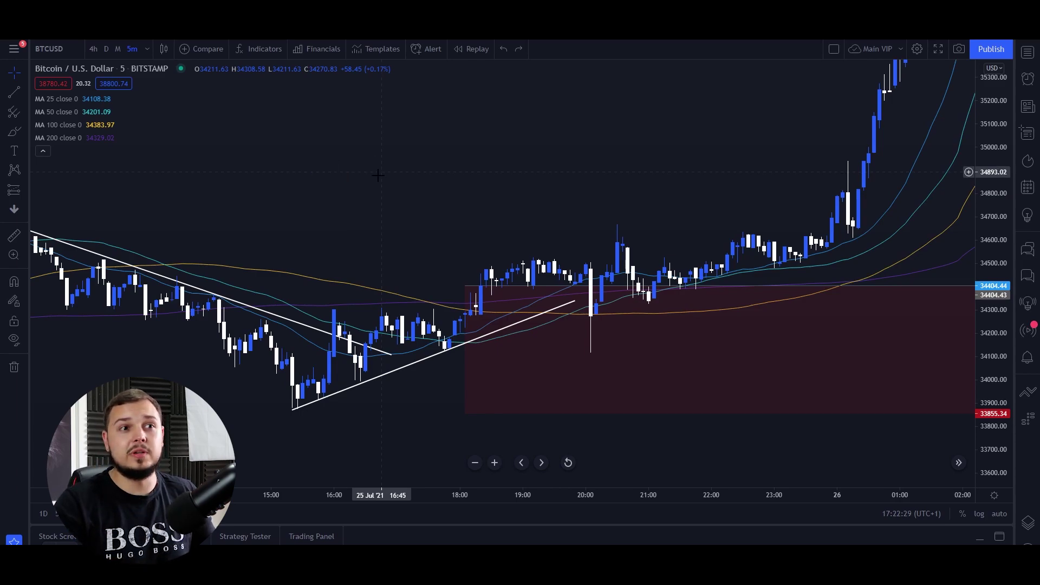
- Sketch the breakout move from the low near 17:50 up to the highs after 19:00 with the brush, and undo it
drag(378, 175, 332, 174)
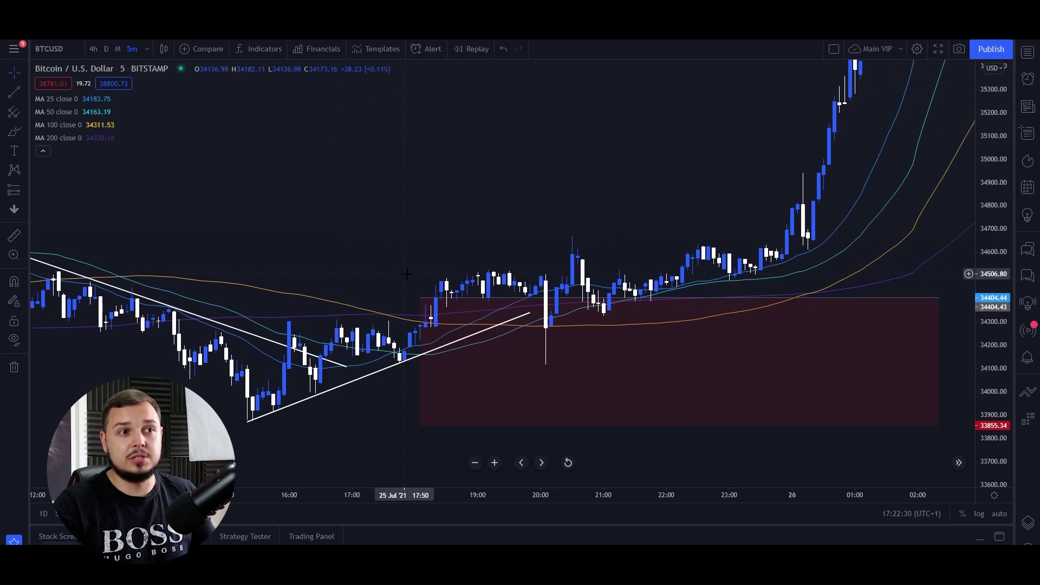
click(13, 133)
drag(401, 355, 503, 231)
key(ctrl+z)
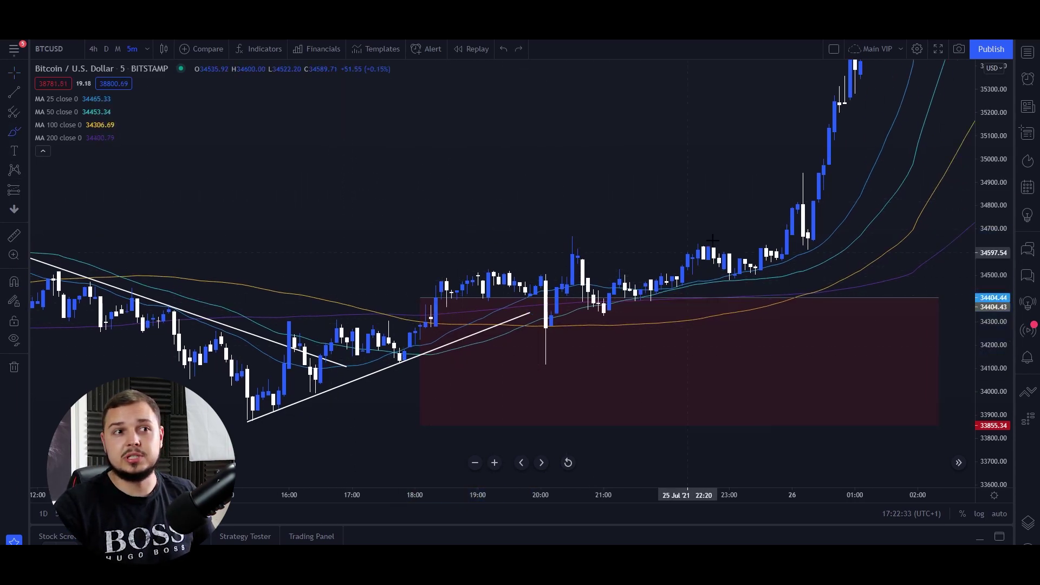
- Mark the pullbacks to the moving averages between about 20:40 and 22:40 with brush strokes, and remove the strokes
click(627, 314)
scroll(469, 326, up, 1)
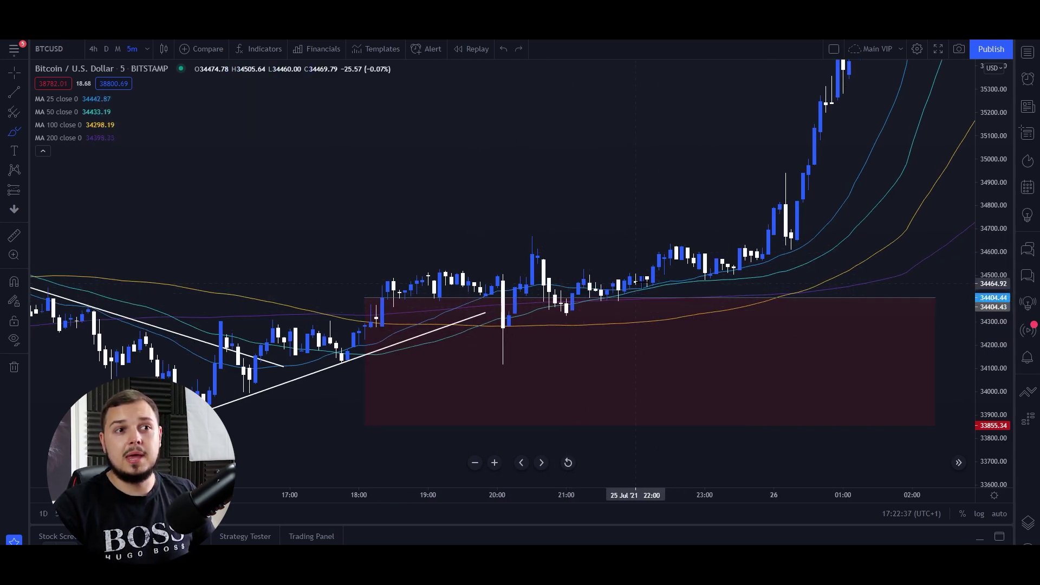
drag(647, 280, 681, 277)
key(ctrl+z)
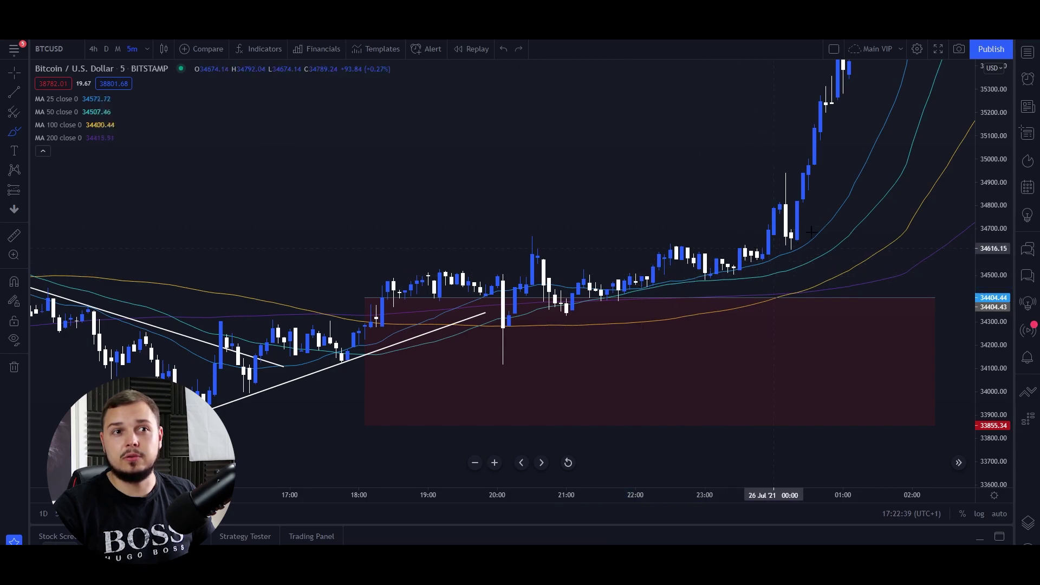
drag(540, 313, 585, 304)
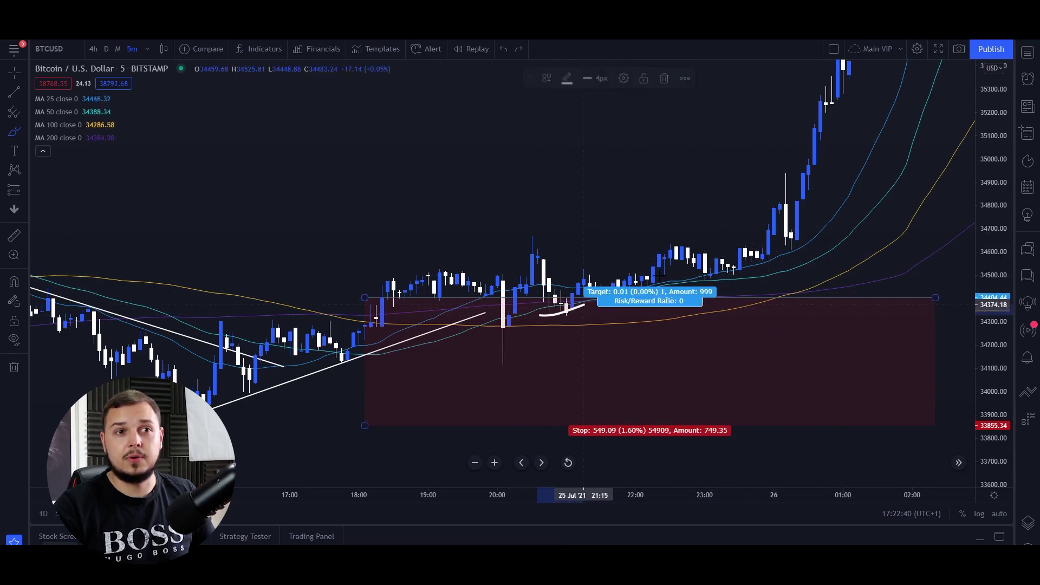
click(13, 79)
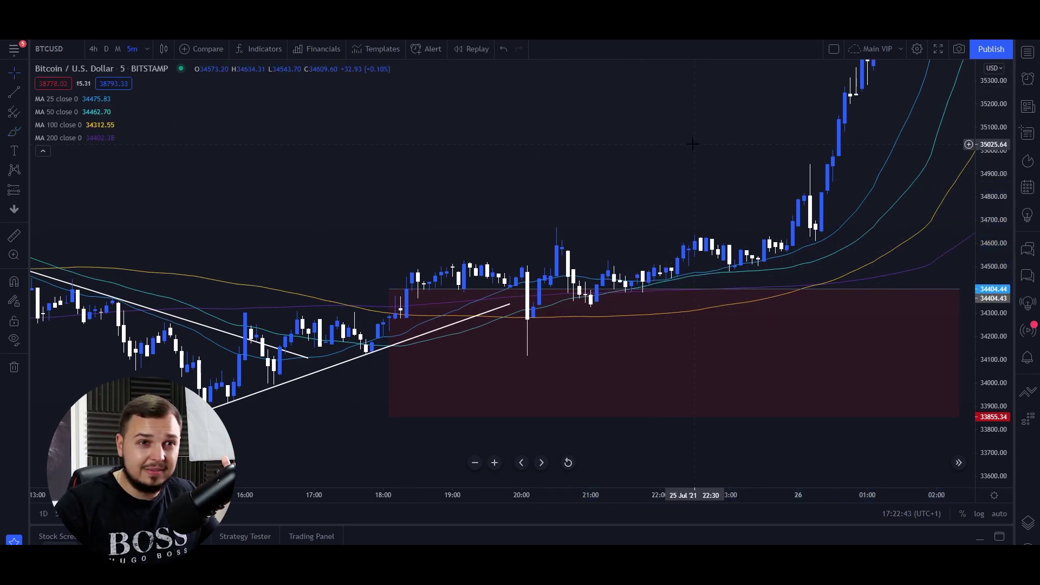
- Follow the BTCUSD price from the long position's entry through 26 July to the latest candle and examine the rally
drag(692, 143, 526, 248)
drag(544, 205, 410, 323)
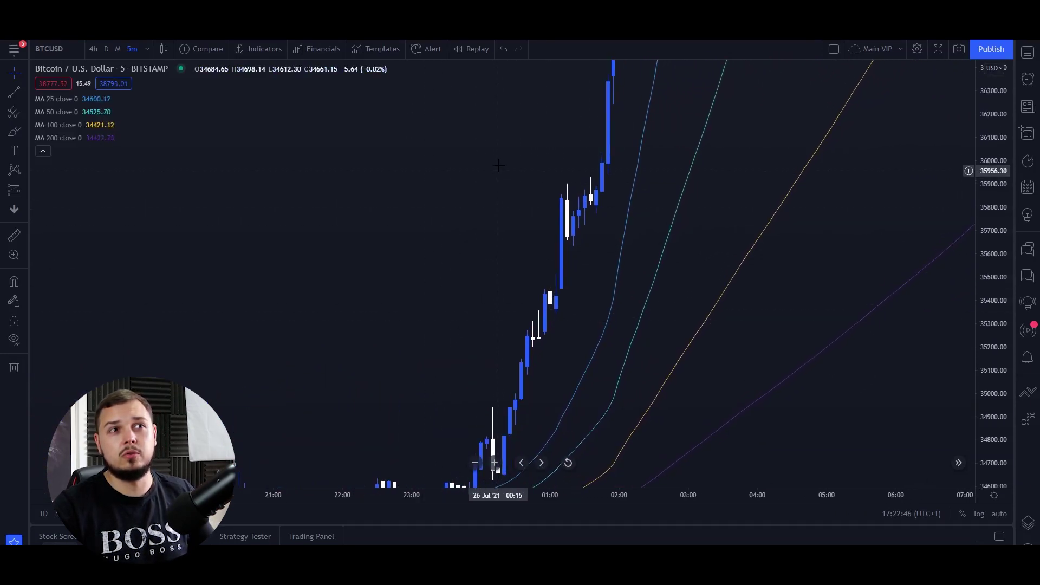
drag(498, 167, 483, 229)
drag(545, 120, 432, 369)
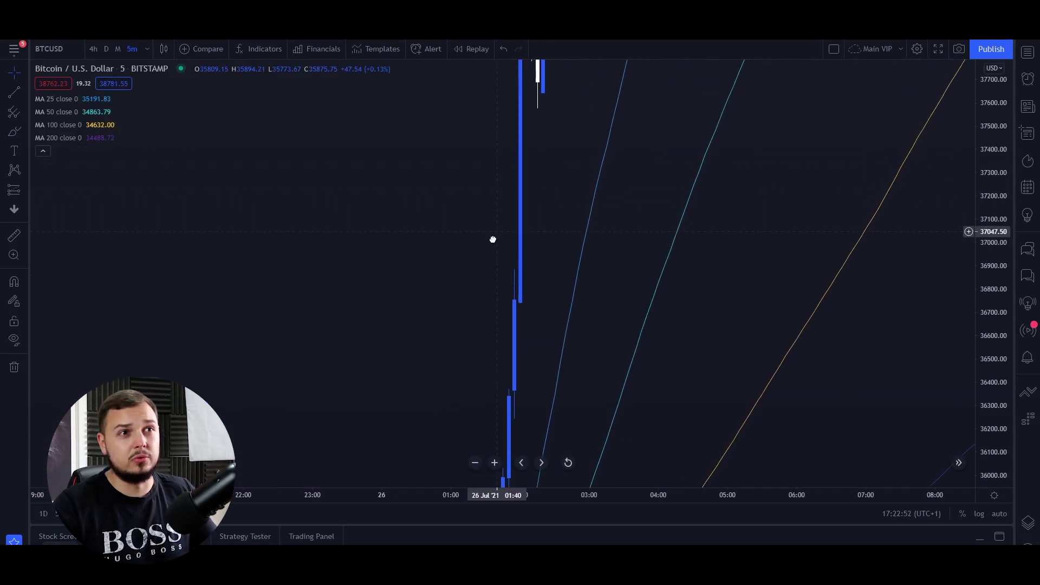
drag(432, 206, 400, 341)
drag(1000, 129, 1006, 484)
drag(836, 360, 771, 337)
scroll(756, 325, down, 3)
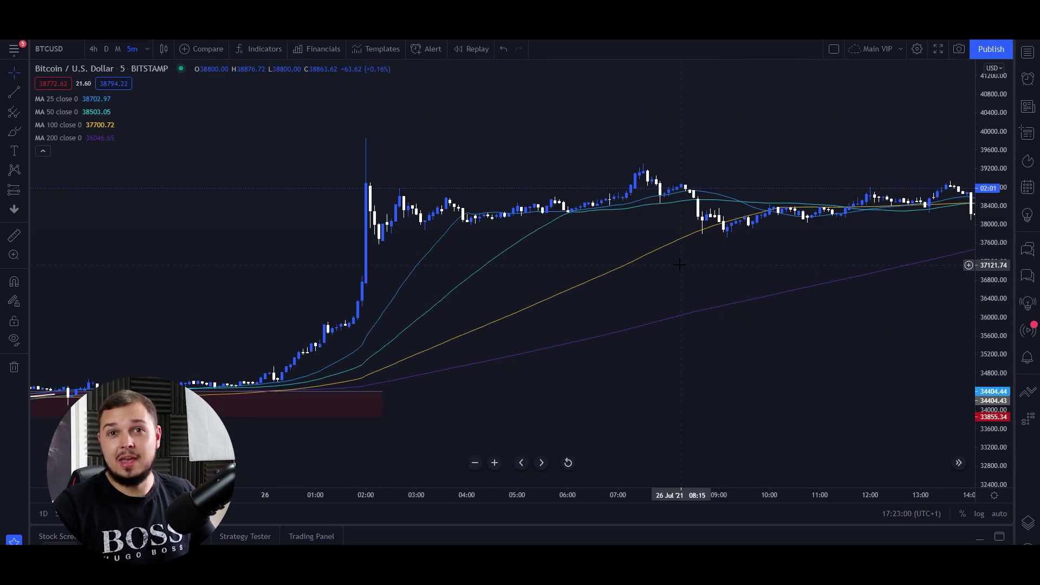
drag(721, 263, 547, 267)
scroll(681, 245, down, 3)
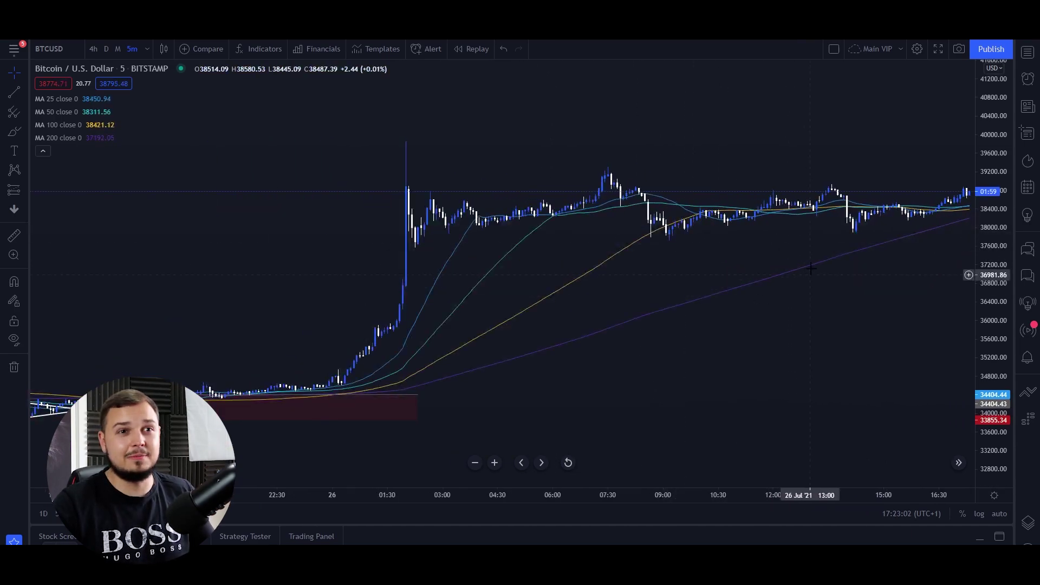
drag(805, 256, 697, 249)
drag(986, 276, 990, 133)
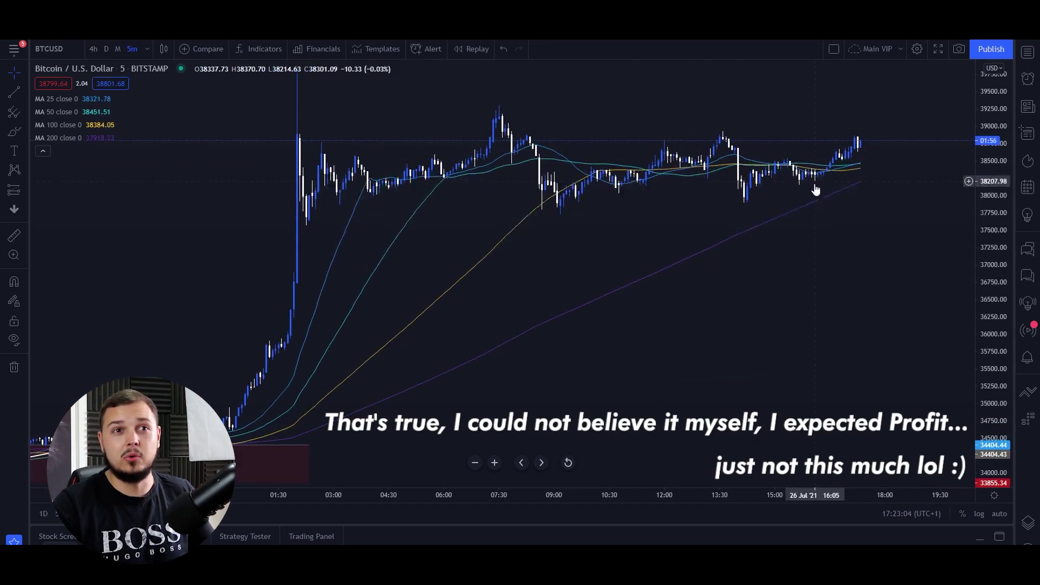
drag(816, 189, 848, 198)
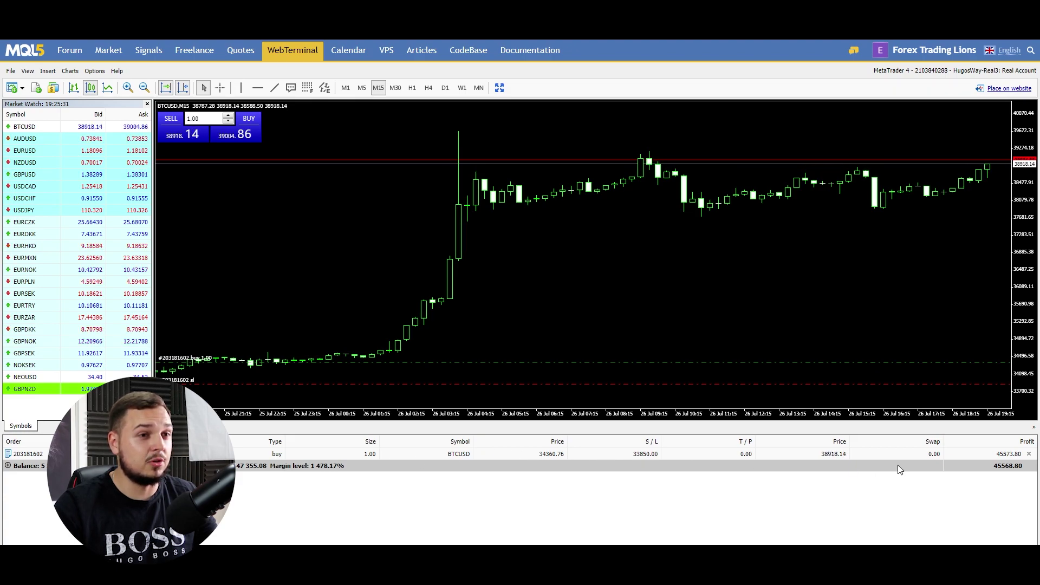
- Switch to the MetaTrader 4 WebTerminal and close the open 1.00-lot BTCUSD buy trade
click(1029, 456)
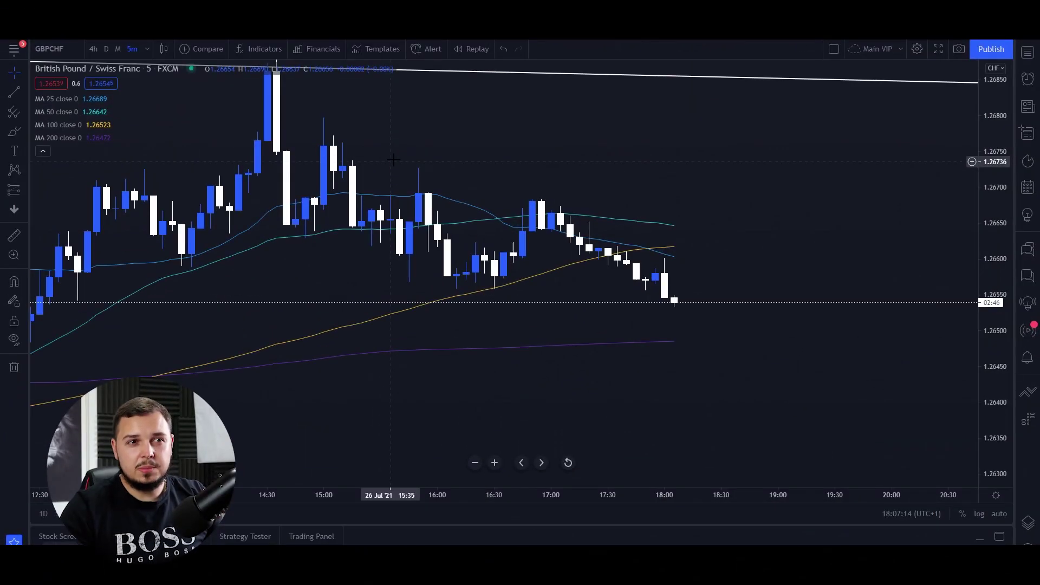
- Check the GBPCHF chart in TradingView, set the GBPCHF trade volume to 4.00 in the MetaTrader 4 WebTerminal, and sell at market
scroll(540, 165, down, 2)
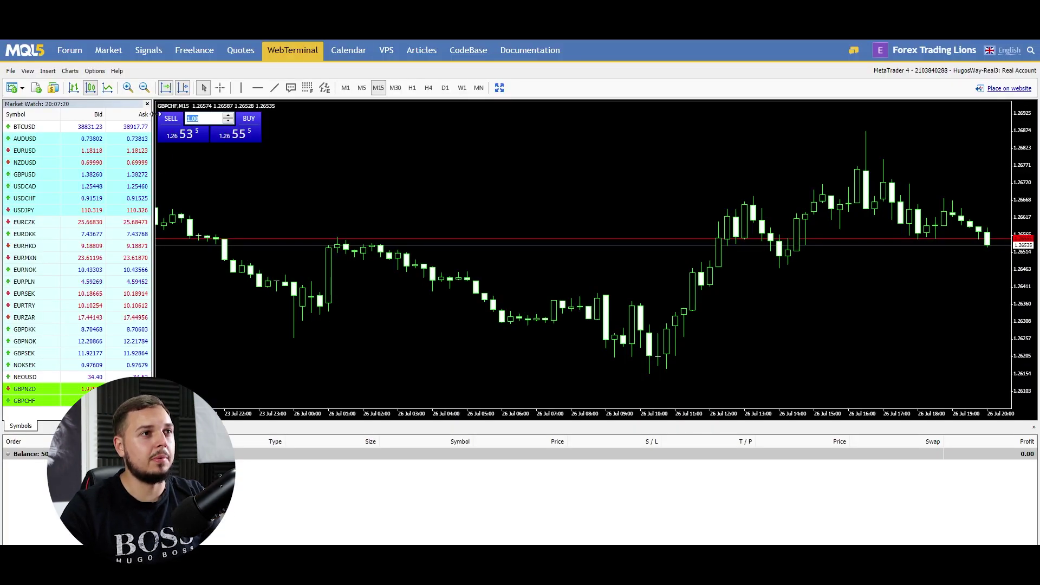
text(4.00)
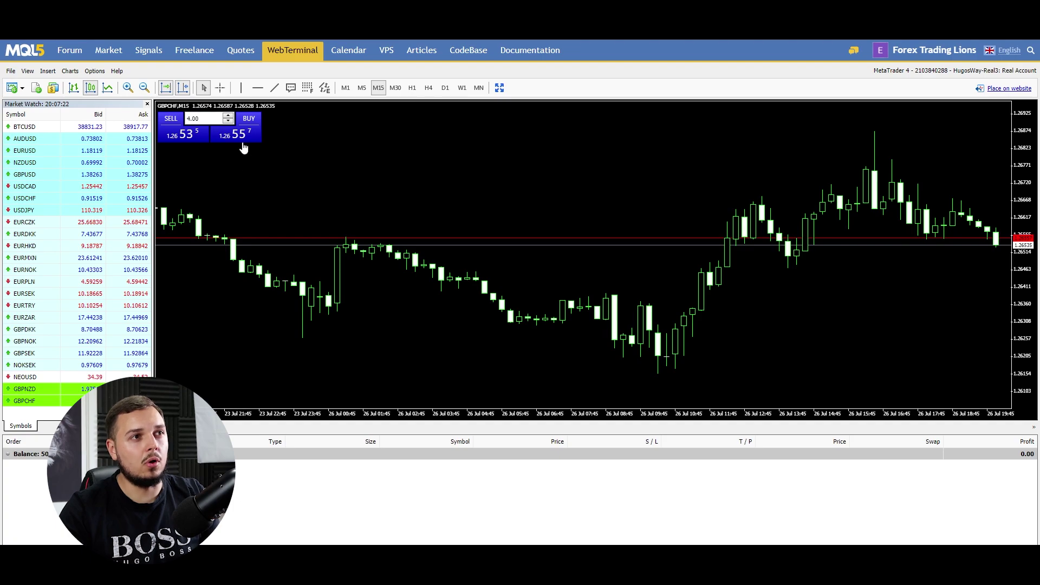
click(198, 142)
click(198, 142)
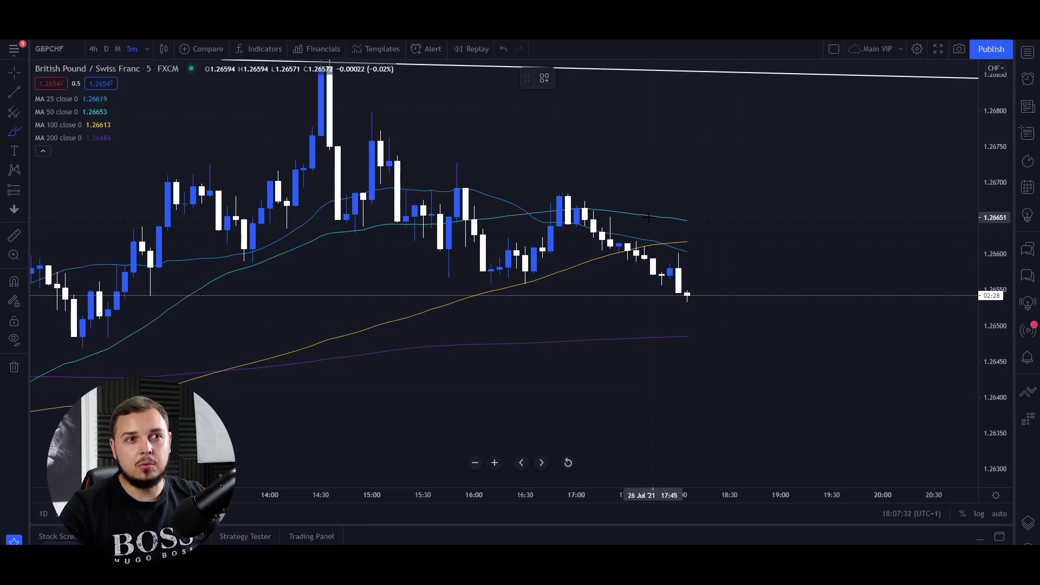
- Return to the GBPCHF chart in TradingView, mark the moving averages and candles near 18:00 with brush strokes, and undo them
drag(644, 243, 735, 270)
key(ctrl+z)
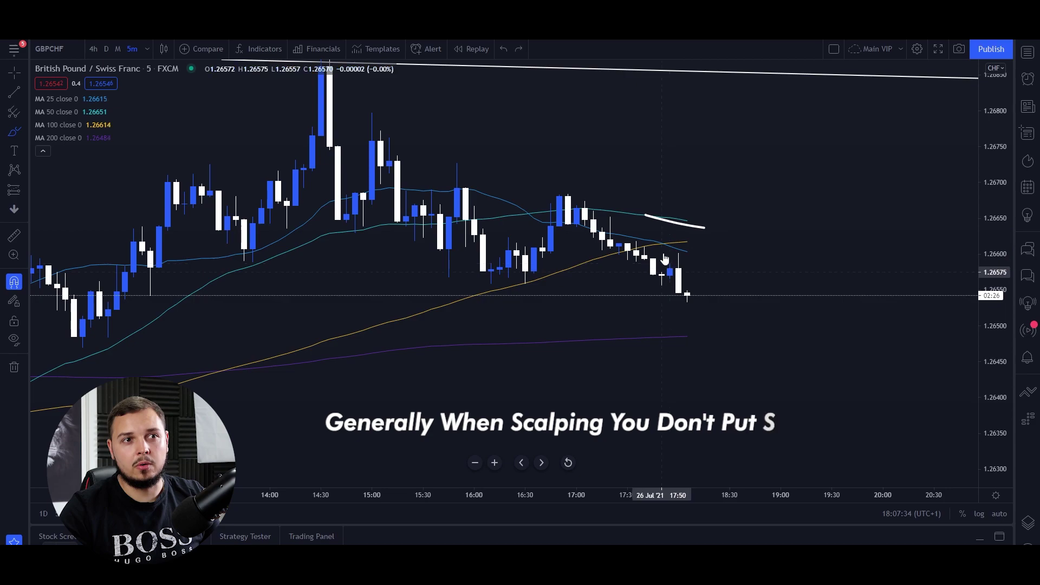
key(ctrl+z)
drag(638, 247, 743, 230)
key(ctrl+z)
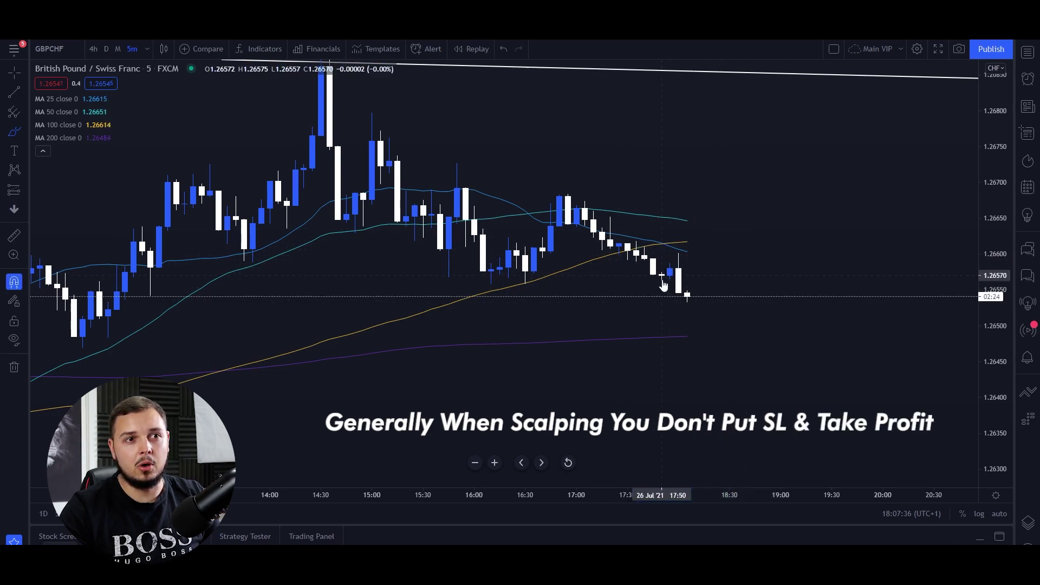
mouse_move(687, 267)
mouse_down()
mouse_move(698, 285)
mouse_move(639, 288)
mouse_move(695, 300)
mouse_move(641, 263)
mouse_up()
key(ctrl+z)
key(ctrl+z)
key(ctrl+z)
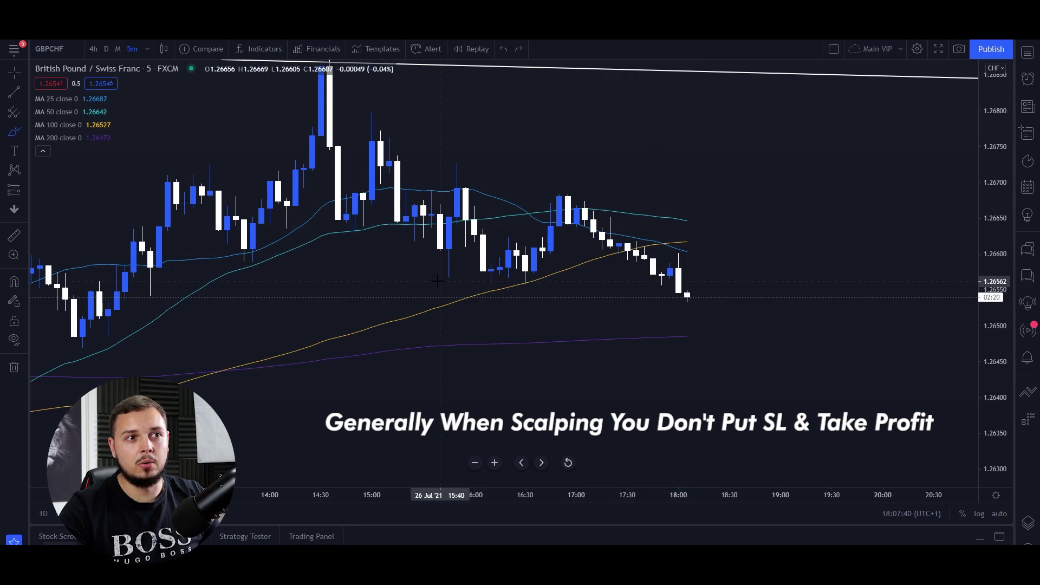
- Underline the lows near 13:00, near 13:50 and from 15:40 to 17:10 with the brush, and undo an extra stroke near 18:00
drag(440, 277, 594, 274)
drag(143, 274, 279, 273)
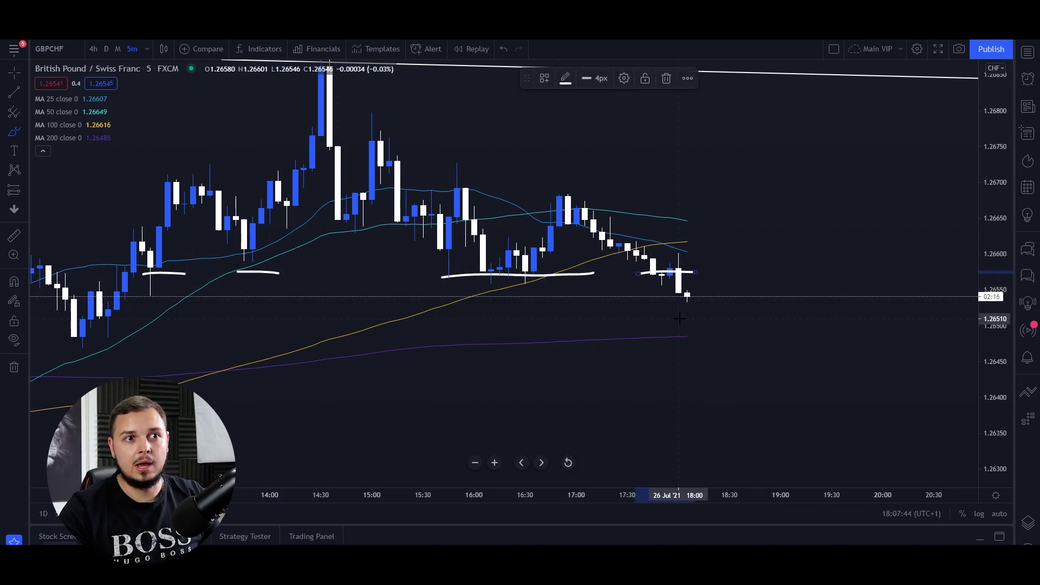
mouse_move(696, 271)
mouse_down()
mouse_move(636, 277)
mouse_move(689, 267)
mouse_up()
key(ctrl+z)
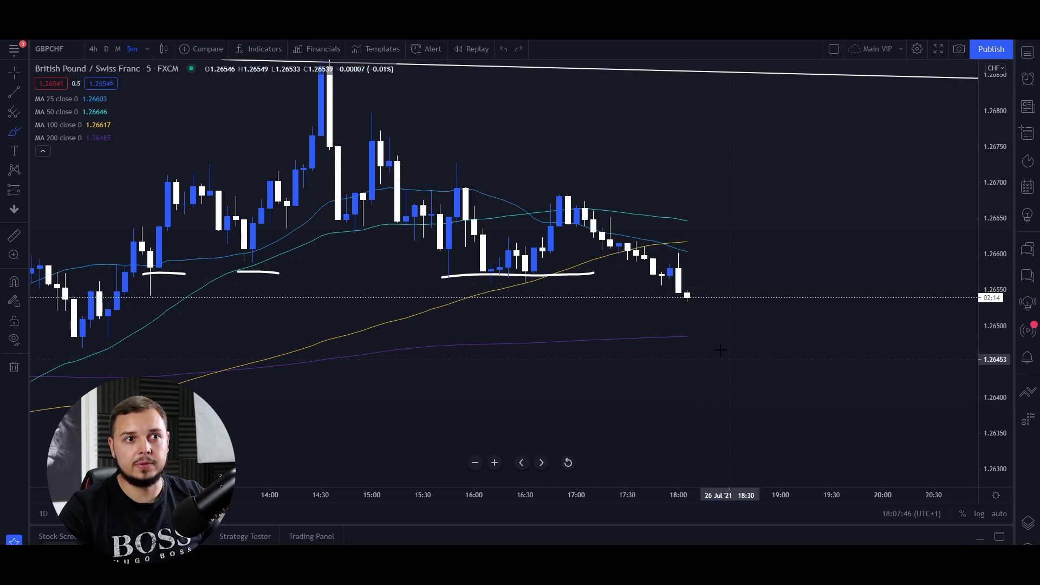
- Draw a rectangle zone from 11:50 to about 19:00 just below the 12:00 low, with its upper edge at 1.26489
scroll(720, 348, down, 2)
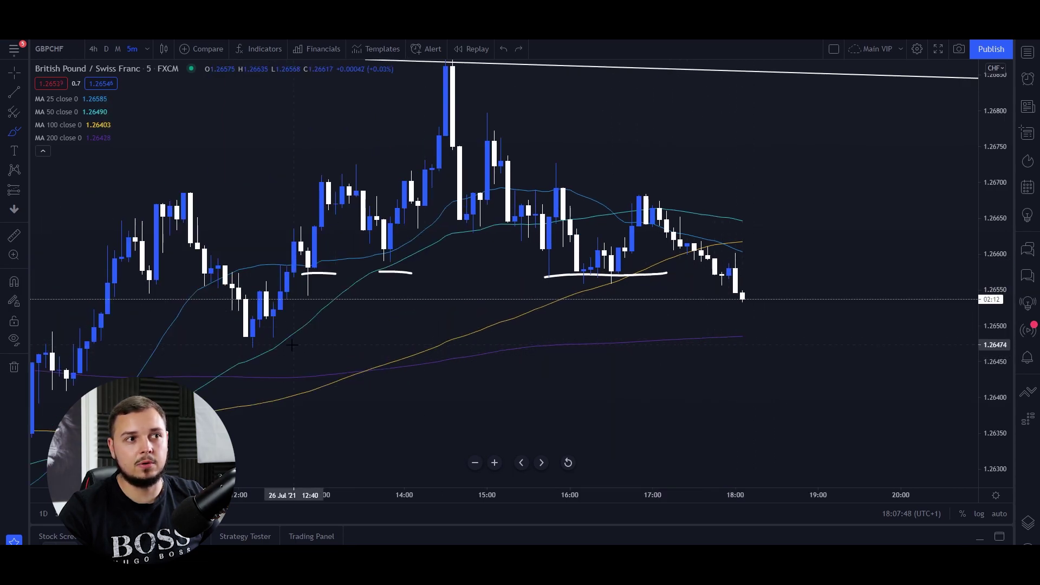
drag(230, 343, 355, 336)
key(ctrl+z)
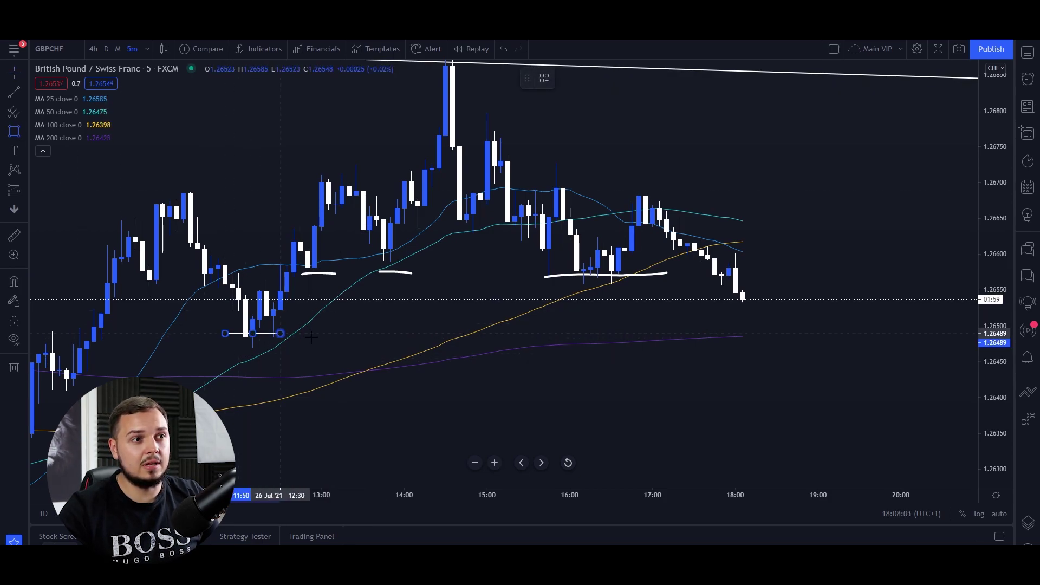
drag(224, 334, 818, 351)
click(489, 402)
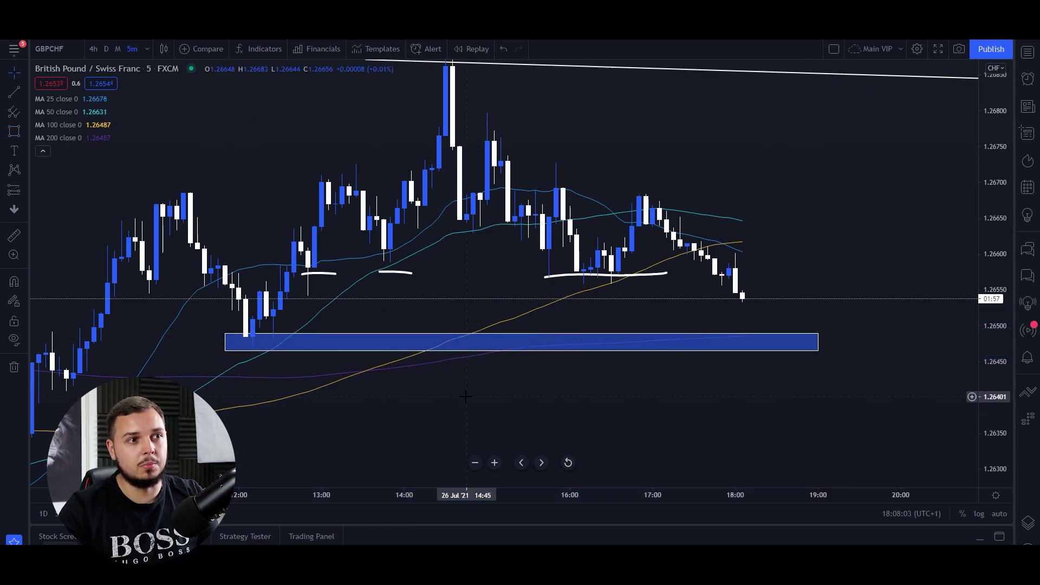
- Trace the 200-period moving average from 14:00 to 18:20 through the rectangle zone with the brush, and undo the stroke
scroll(483, 398, up, 1)
mouse_move(350, 368)
mouse_down()
mouse_move(465, 350)
mouse_move(742, 337)
mouse_up()
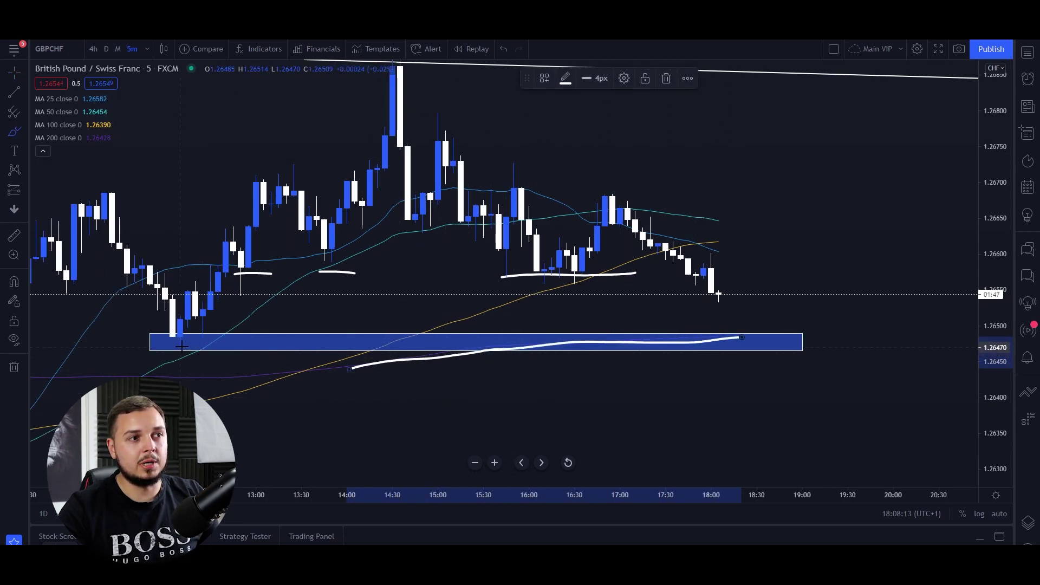
key(ctrl+z)
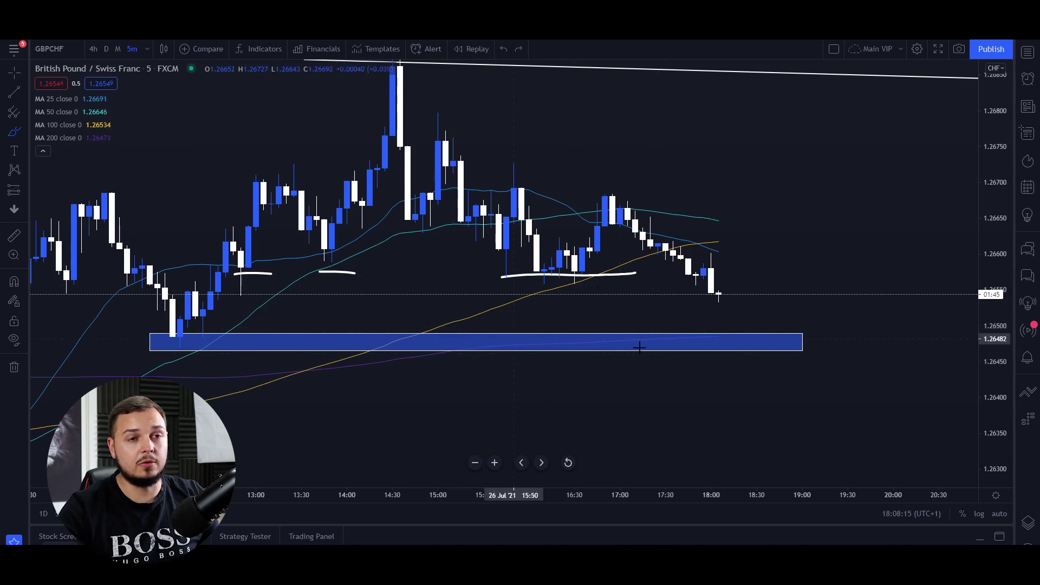
- Sketch the expected retest and drop into the zone, stroke along the falling moving average after 17:00, and undo both drawings
mouse_move(716, 296)
mouse_down()
mouse_move(732, 278)
mouse_move(767, 352)
mouse_move(743, 335)
mouse_up()
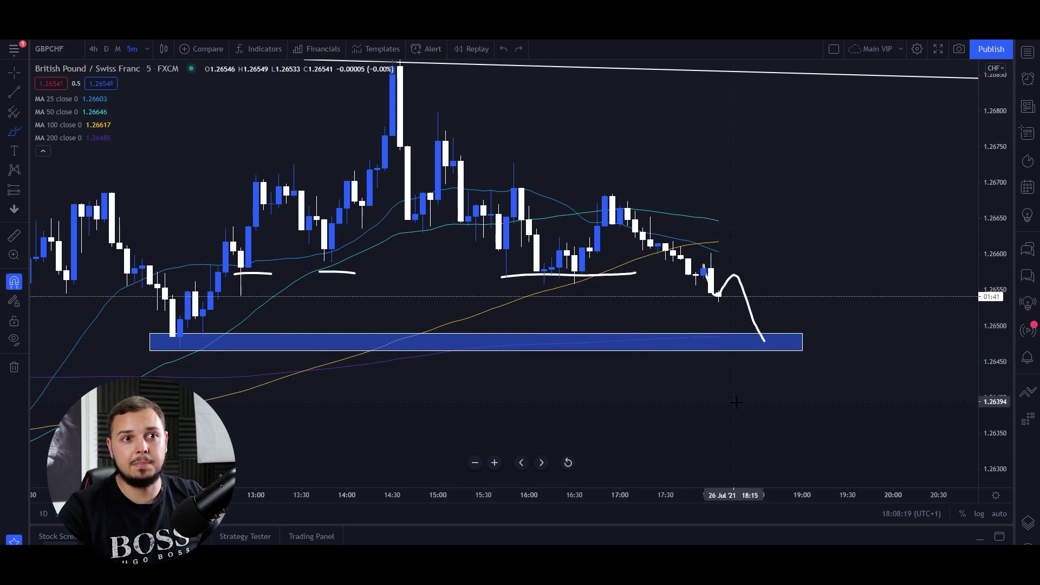
key(ctrl+z)
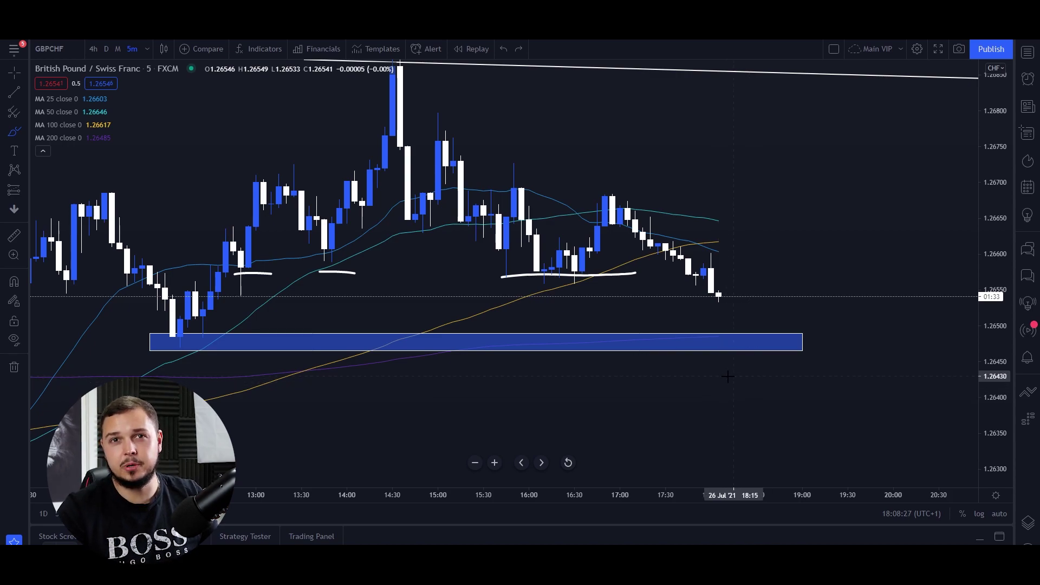
mouse_move(599, 196)
mouse_down()
mouse_move(623, 225)
mouse_move(765, 260)
mouse_up()
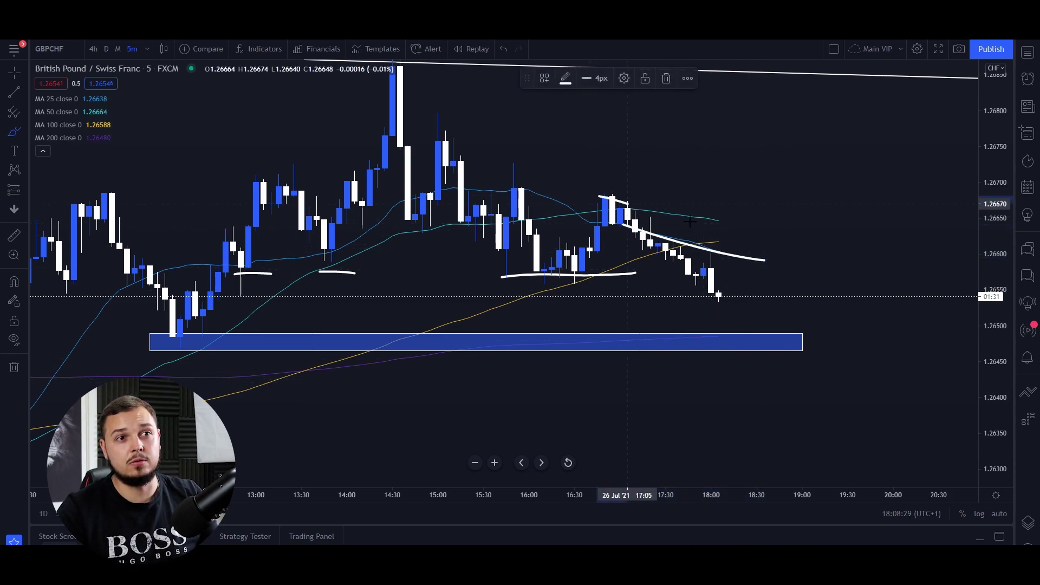
key(ctrl+z)
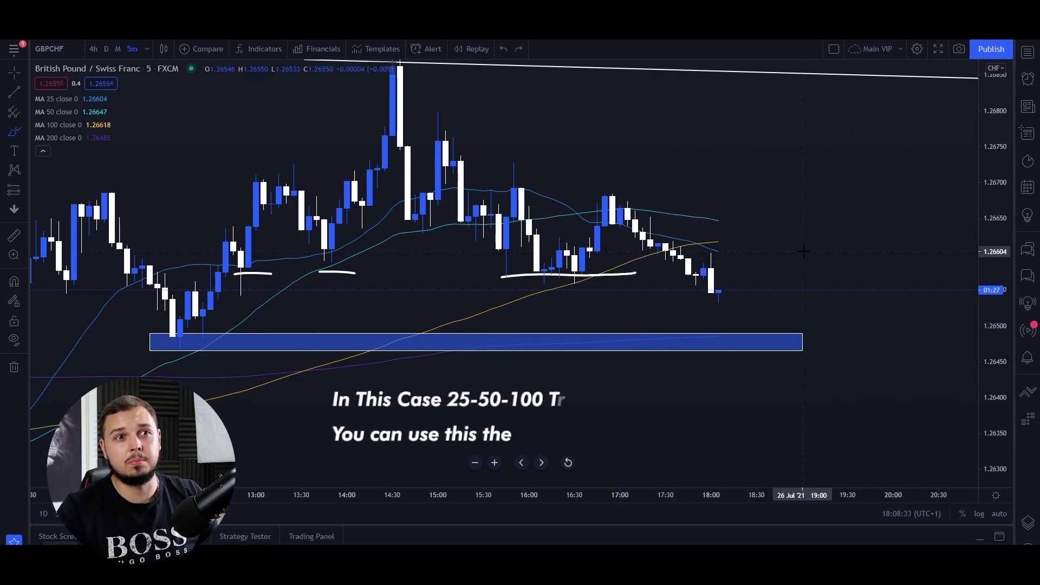
- Highlight the falling averages and the 200-period average with brush strokes, sketch a bounce arrow up from the zone, and undo all drawings
drag(670, 219, 757, 228)
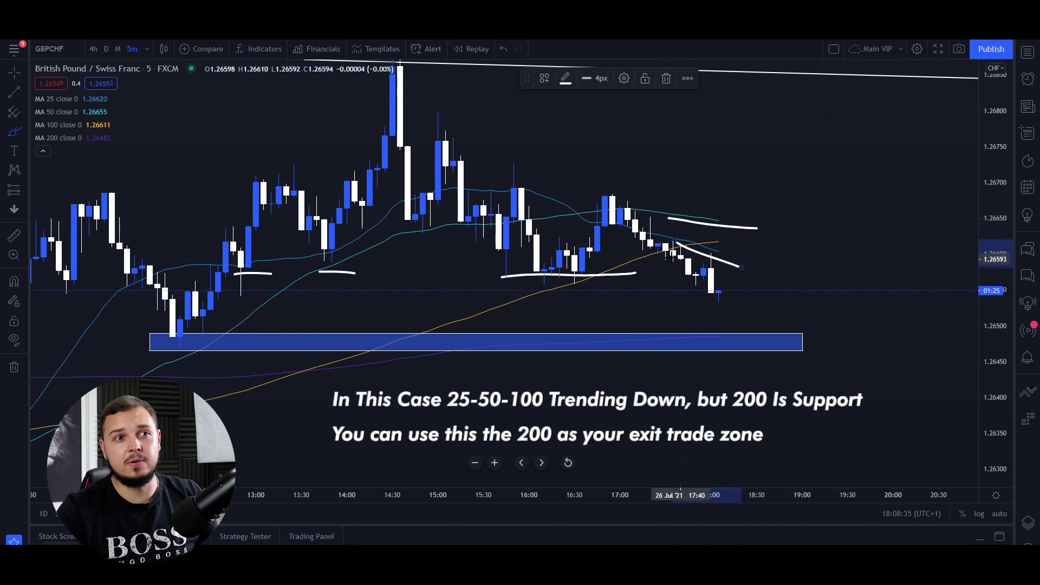
key(ctrl+z)
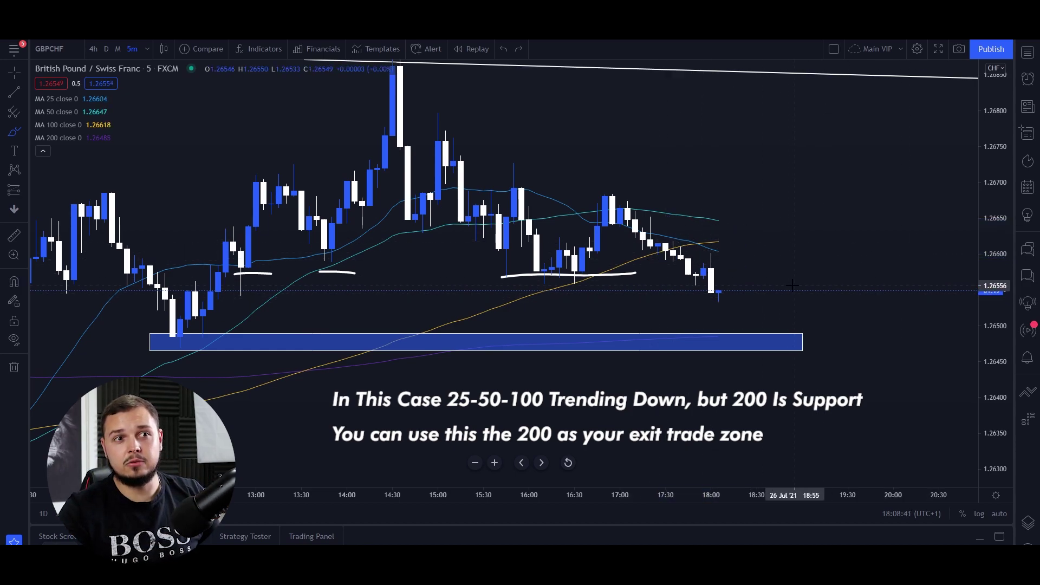
drag(676, 343, 667, 335)
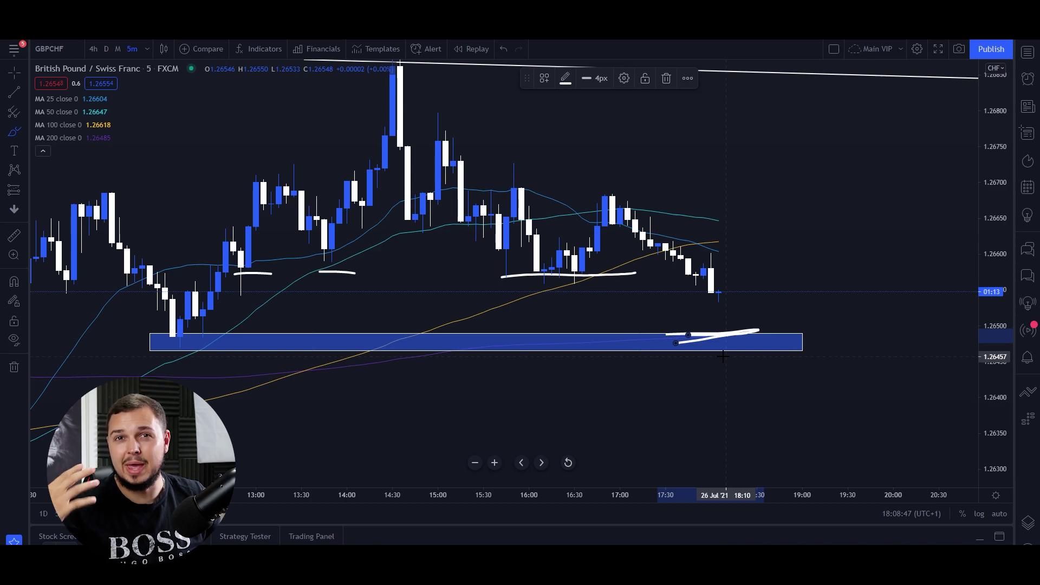
key(ctrl+z)
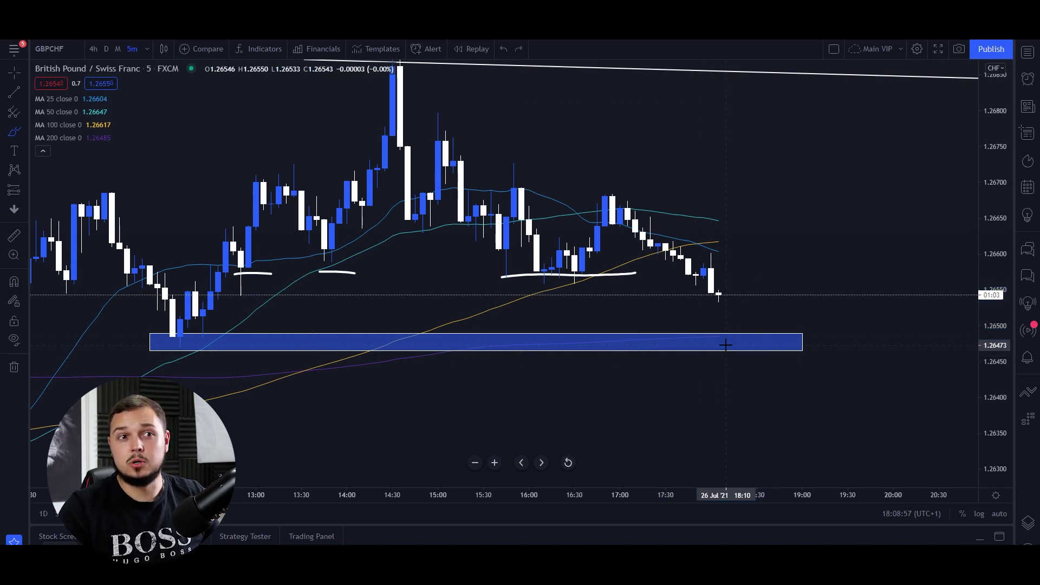
mouse_move(721, 343)
mouse_down()
mouse_move(748, 322)
mouse_move(766, 274)
mouse_move(782, 289)
mouse_move(720, 291)
mouse_up()
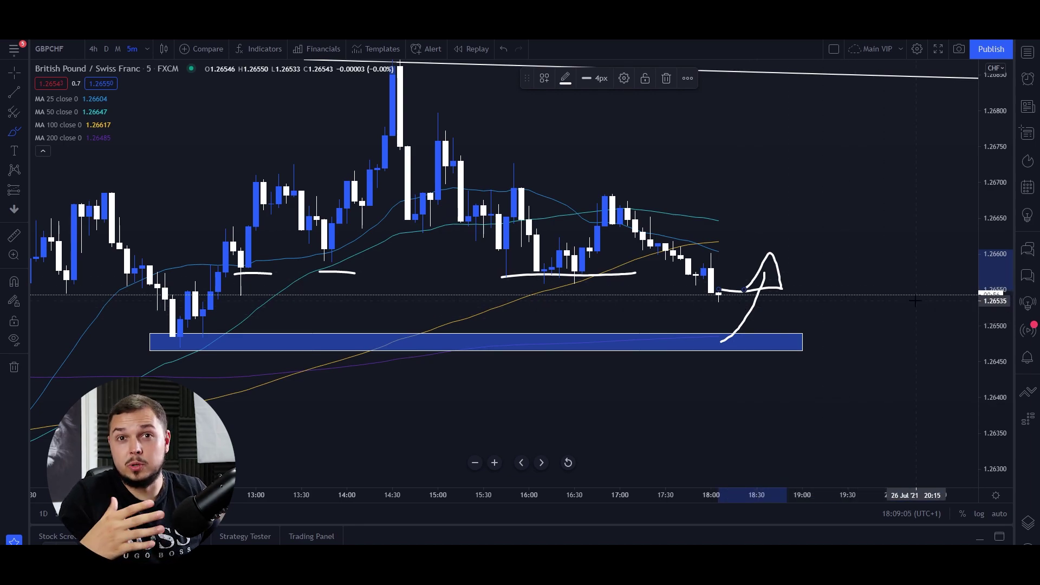
key(ctrl+z)
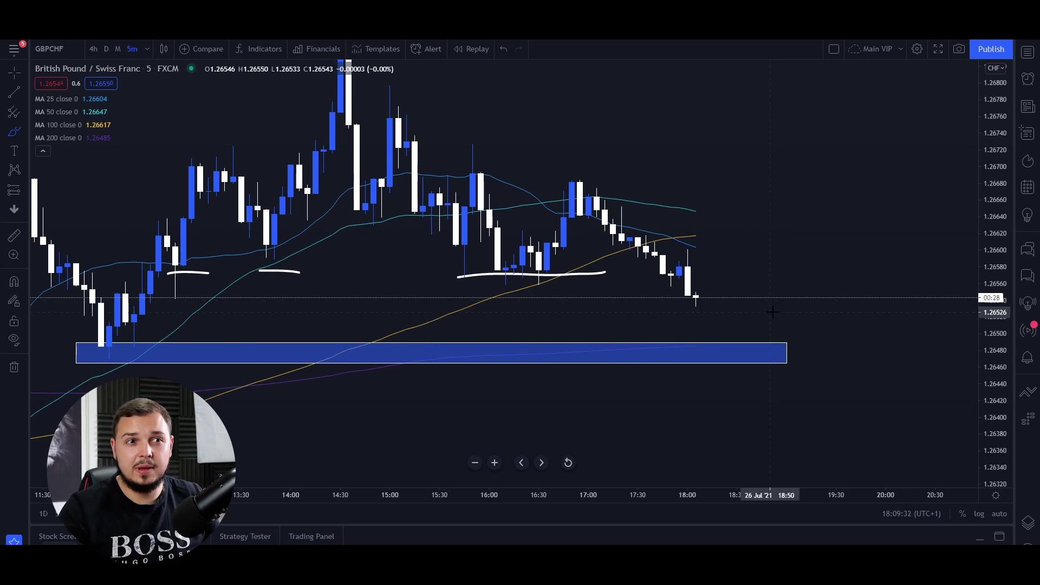
- Trace the falling moving averages after 18:00 with the brush, add a stroke over the latest pullback, and undo them all
mouse_move(688, 247)
mouse_down()
mouse_move(730, 256)
mouse_move(729, 234)
mouse_up()
drag(668, 198, 769, 236)
key(ctrl+z)
key(ctrl+z)
key(ctrl+z)
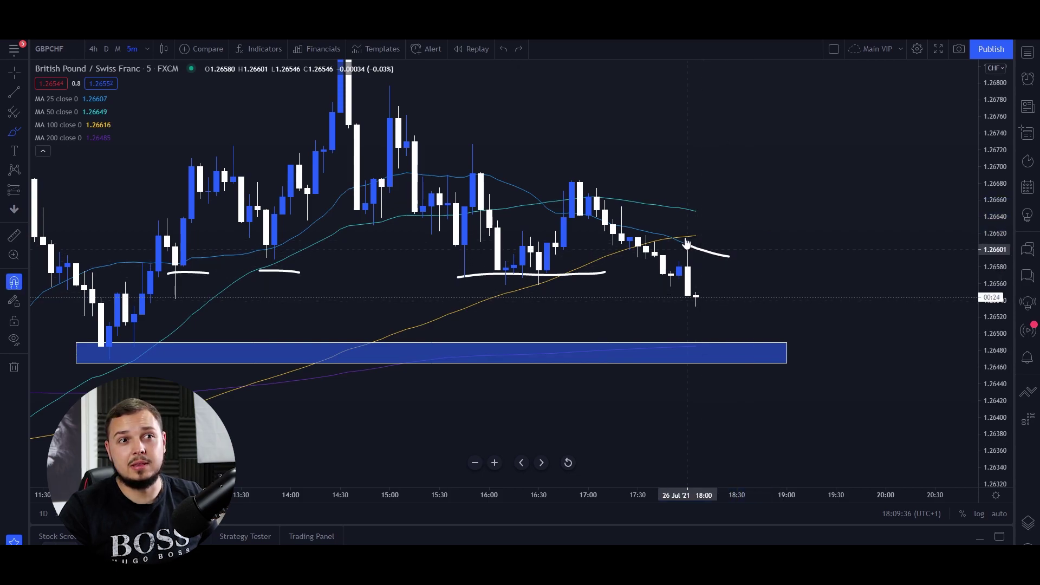
drag(686, 208, 699, 229)
key(ctrl+z)
key(ctrl+z)
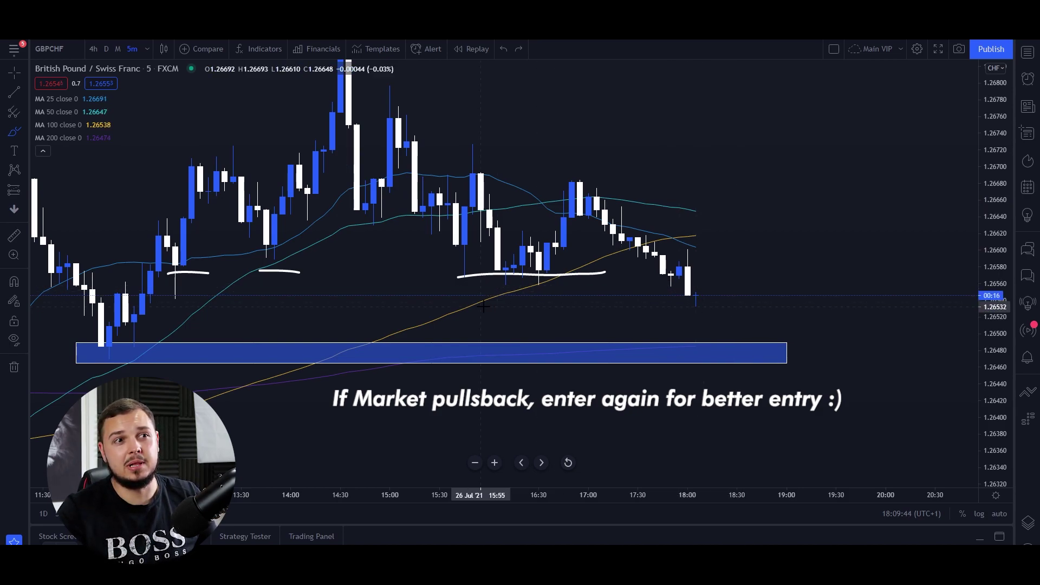
- Draw a brush line just below the 15:45 to 16:35 lows out to about 20:00, add a retest stroke, and undo both
drag(449, 282, 630, 281)
drag(762, 279, 922, 274)
key(ctrl+z)
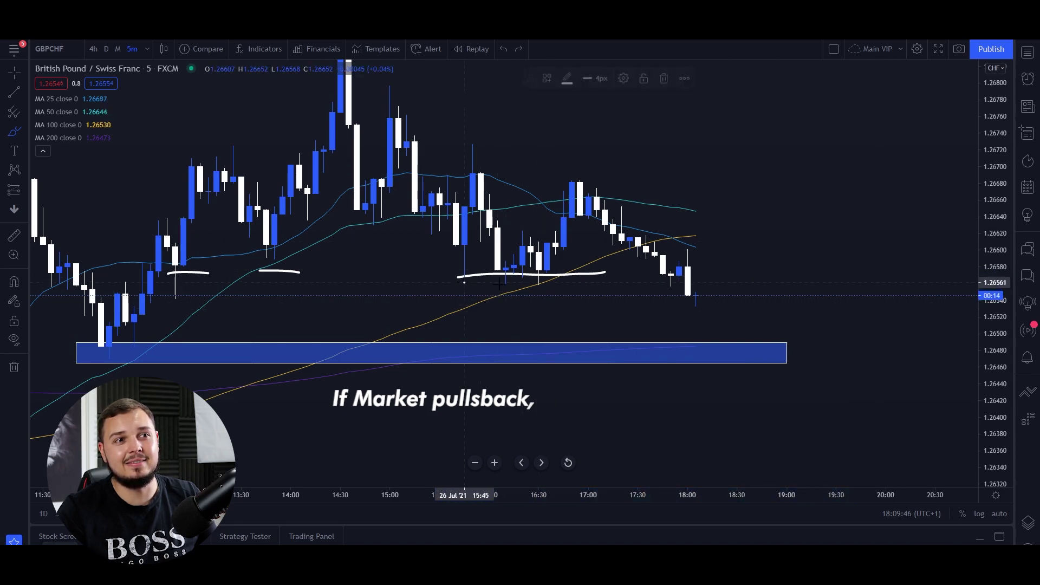
drag(466, 282, 878, 279)
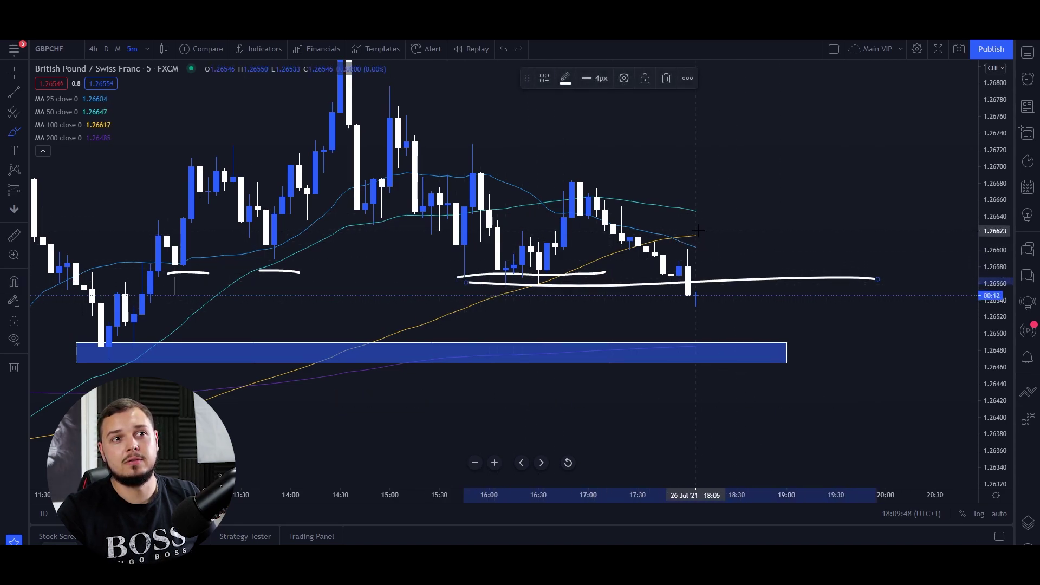
mouse_move(709, 231)
mouse_down()
mouse_move(729, 238)
mouse_move(744, 277)
mouse_up()
key(ctrl+z)
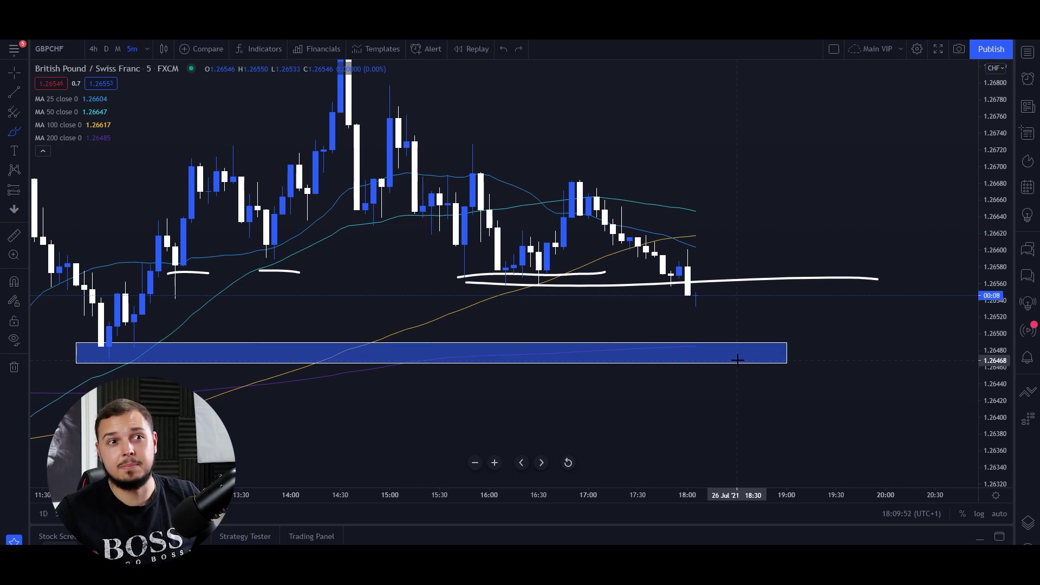
key(ctrl+z)
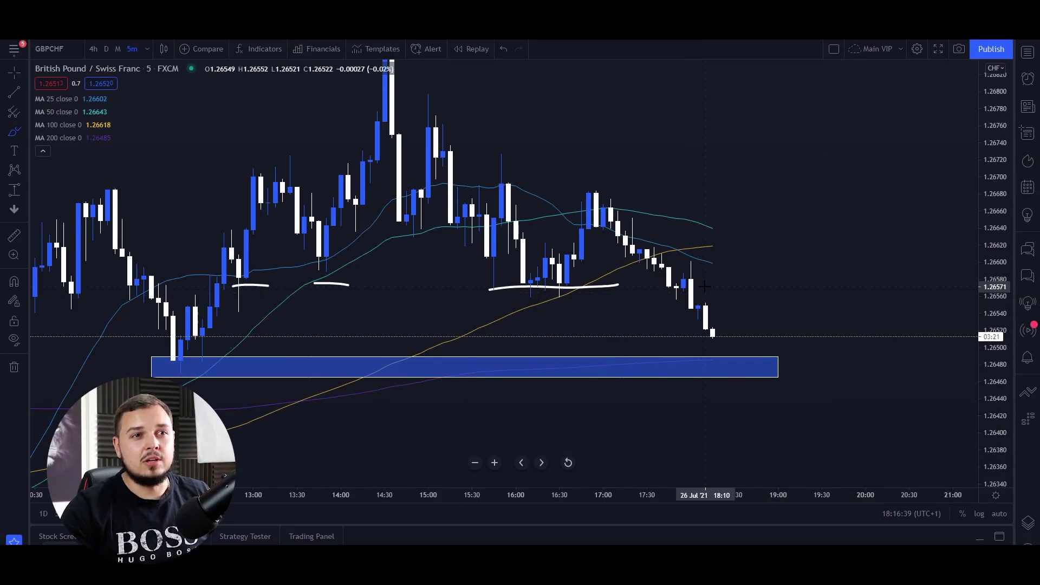
- Draw an arc over the candles from 17:45 to 18:20 and a stroke over the 200-period average, and undo both
mouse_move(672, 273)
mouse_down()
mouse_move(707, 312)
mouse_move(669, 306)
mouse_up()
key(ctrl+z)
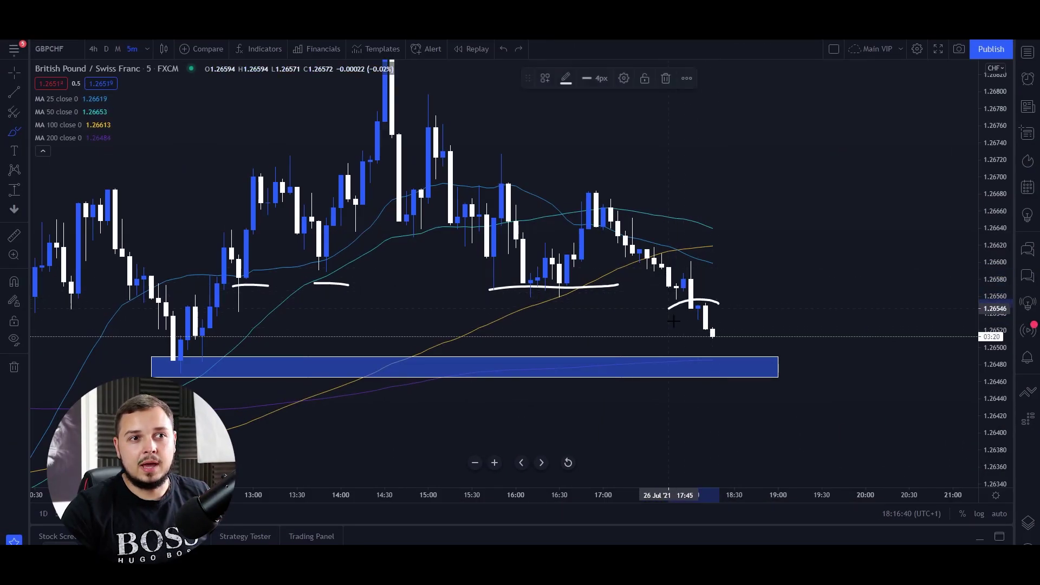
key(ctrl+z)
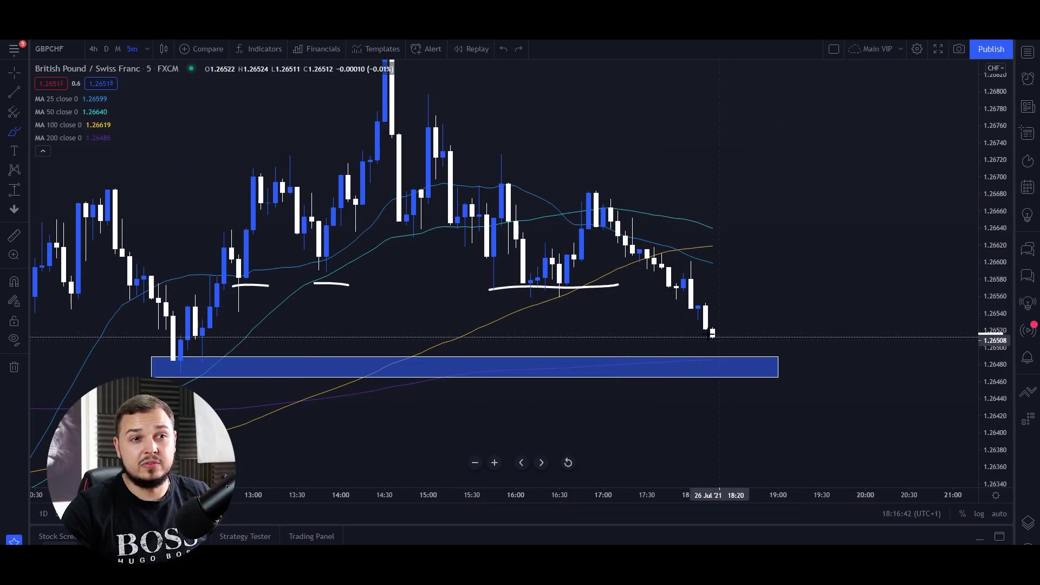
drag(693, 360, 735, 361)
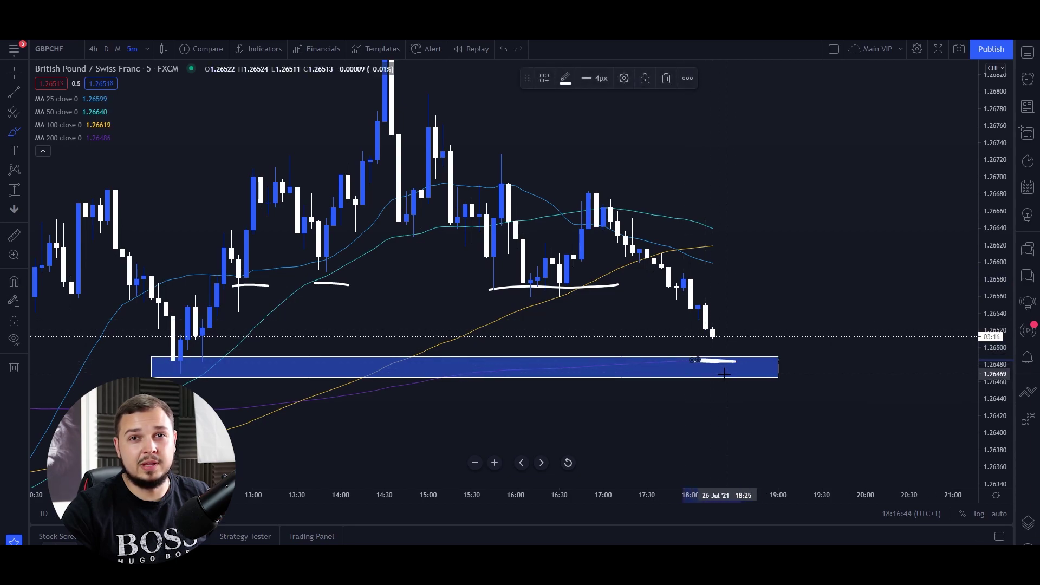
key(ctrl+z)
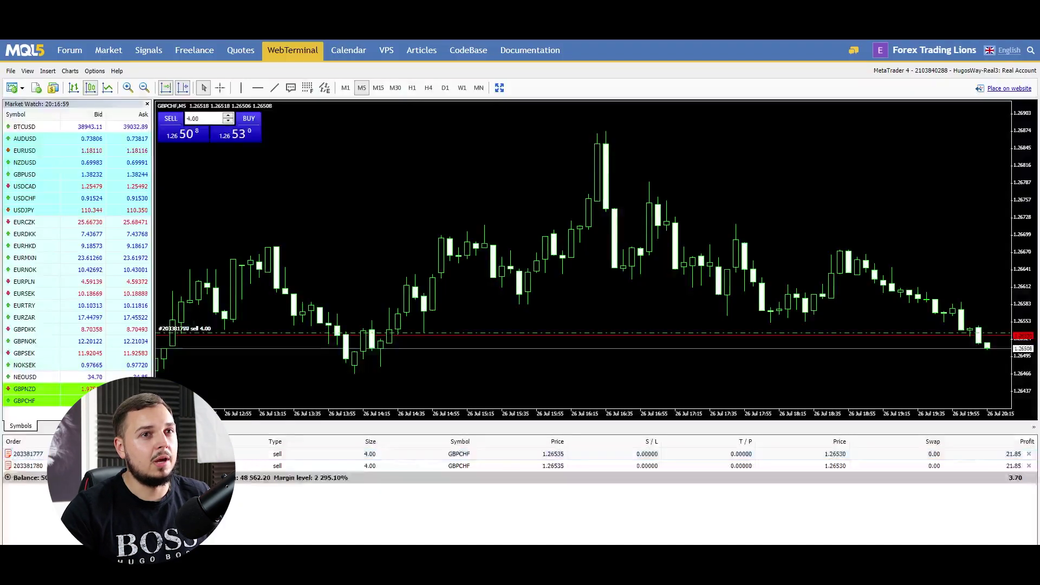
- Check the price and profit of the open GBPCHF sell positions in the MetaTrader WebTerminal
click(954, 454)
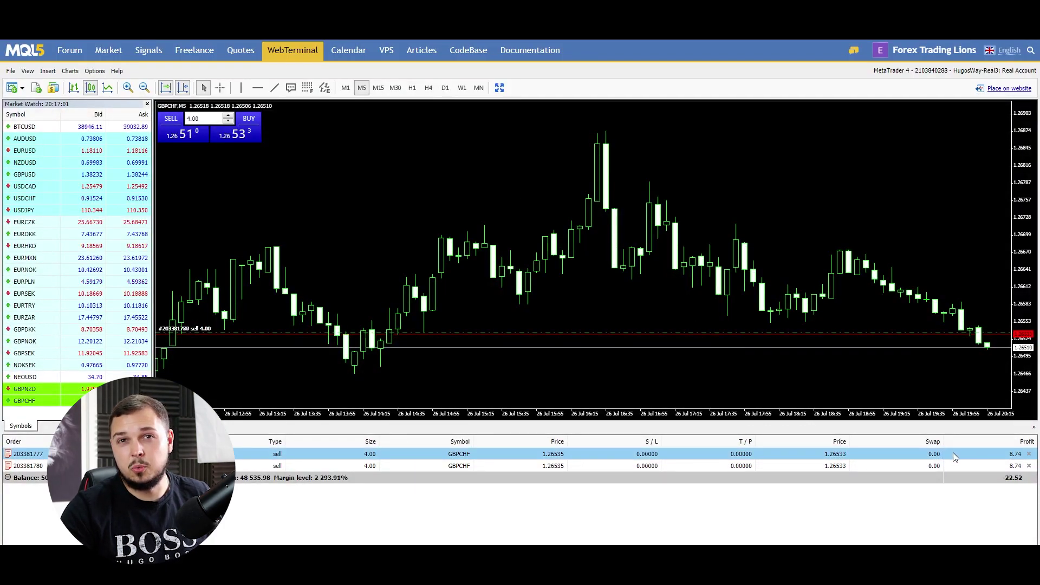
click(931, 479)
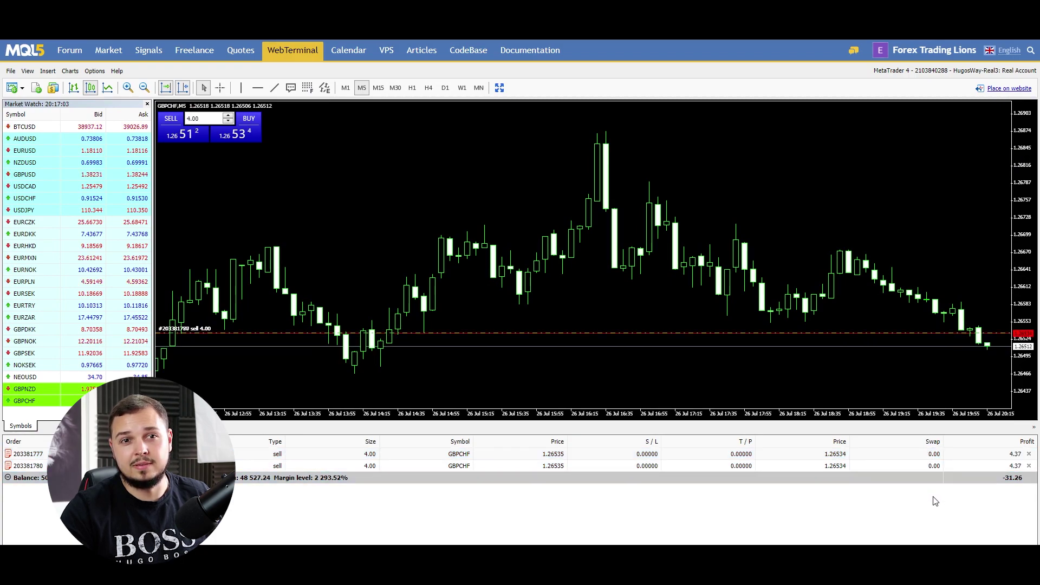
click(931, 454)
click(943, 508)
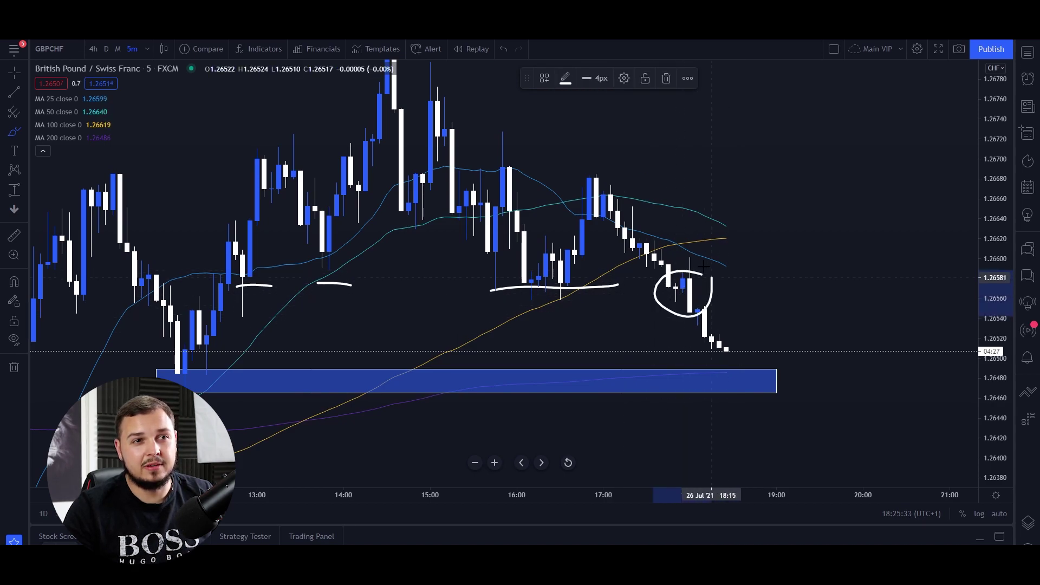
- Circle the pullback candles near 18:00 on the GBPCHF chart with the brush, mark the drop after them, and undo the strokes
drag(703, 266, 671, 267)
key(ctrl+z)
drag(706, 303, 706, 313)
key(ctrl+z)
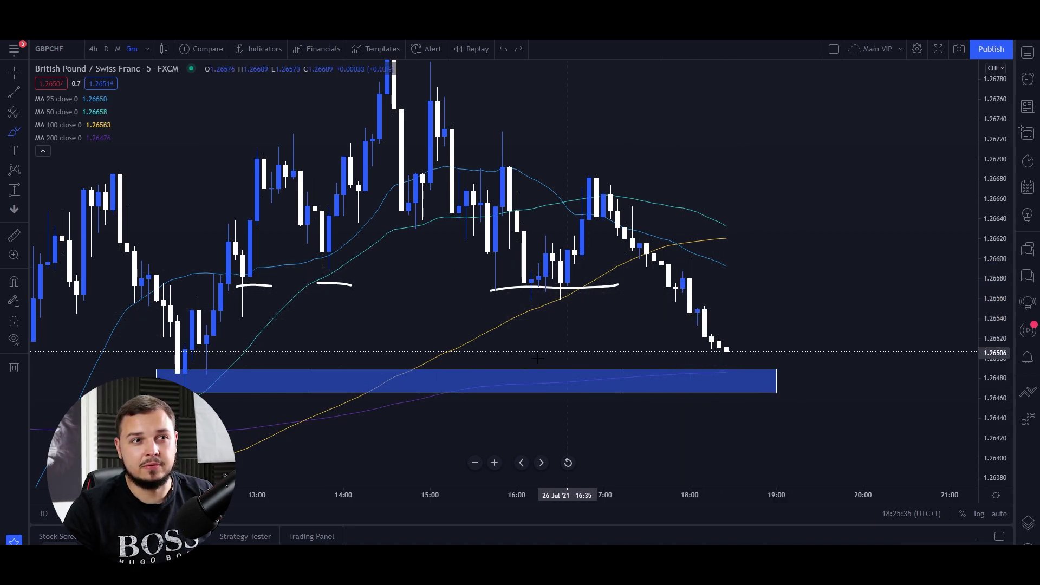
- Delete the rectangle zone drawn below the 12:00 low
click(12, 76)
click(743, 393)
key(Delete)
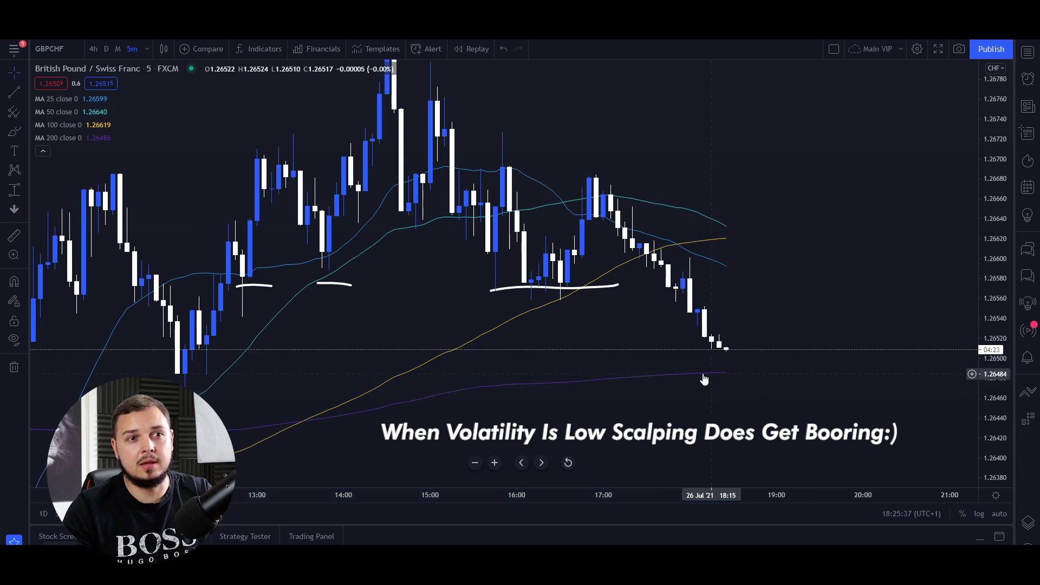
- Sketch a bounce from the 200-period average at 18:25 towards brush strokes extending the falling averages, and undo all the drawings
click(15, 132)
mouse_move(685, 372)
mouse_down()
mouse_move(764, 374)
mouse_move(763, 277)
mouse_move(856, 318)
mouse_up()
key(ctrl+z)
key(ctrl+z)
drag(703, 235, 806, 264)
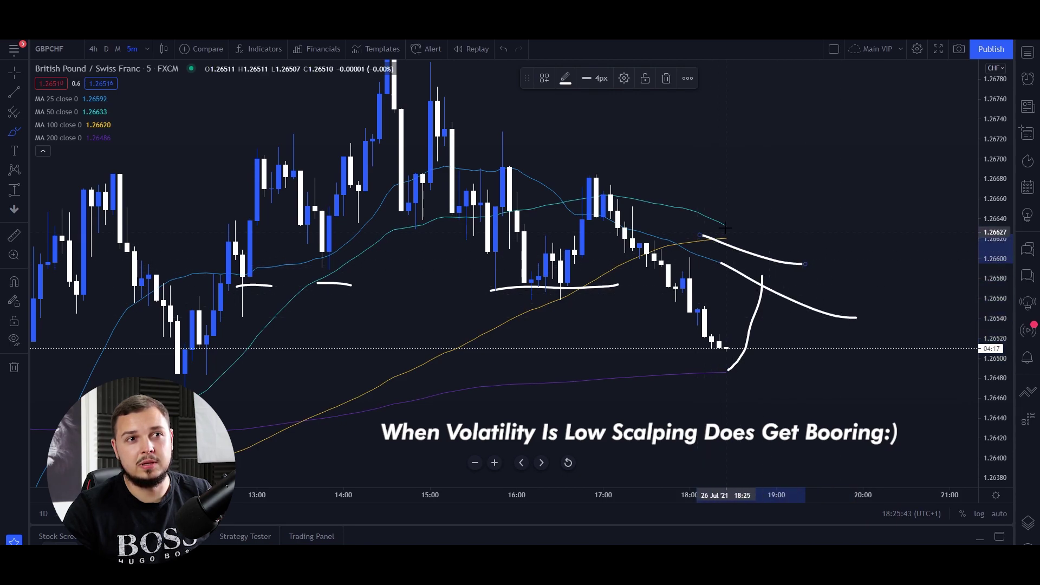
key(ctrl+z)
key(ctrl+z)
key(ctrl+z)
- Sketch a stepped drop through the 200-period average to about 1.26430 before 20:00, and undo the sketch
mouse_move(743, 359)
mouse_down()
mouse_move(772, 349)
mouse_move(834, 416)
mouse_move(770, 418)
mouse_up()
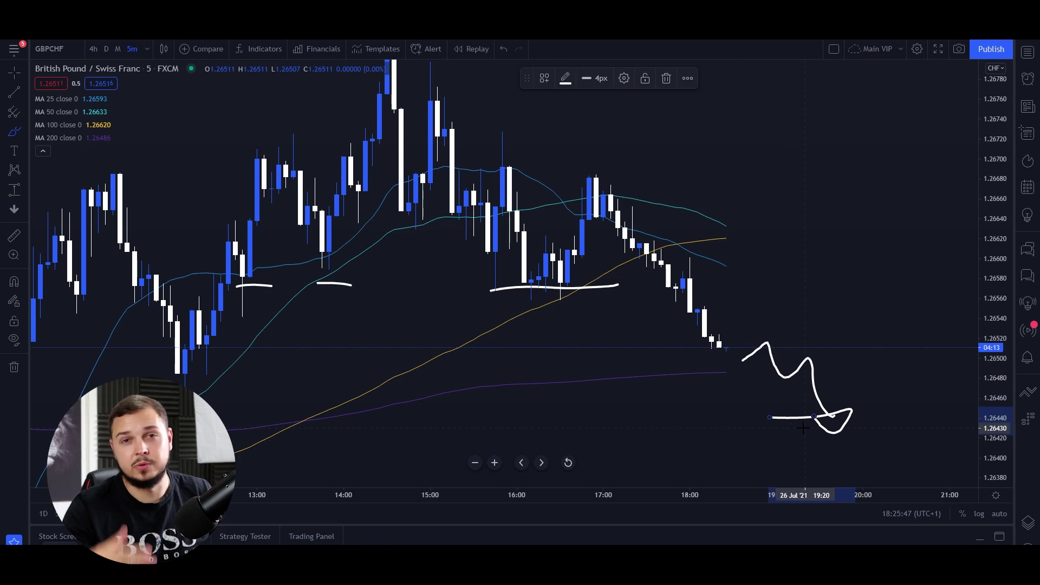
key(ctrl+z)
key(ctrl+z)
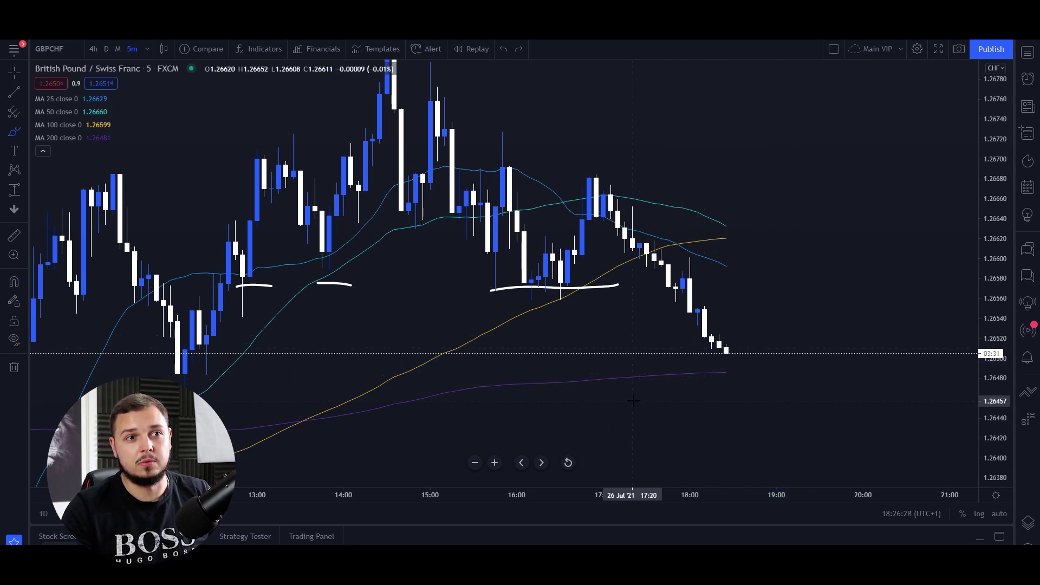
- Close both 4.00-lot GBPCHF sell positions in the MetaTrader WebTerminal and return to the TradingView chart
click(181, 9)
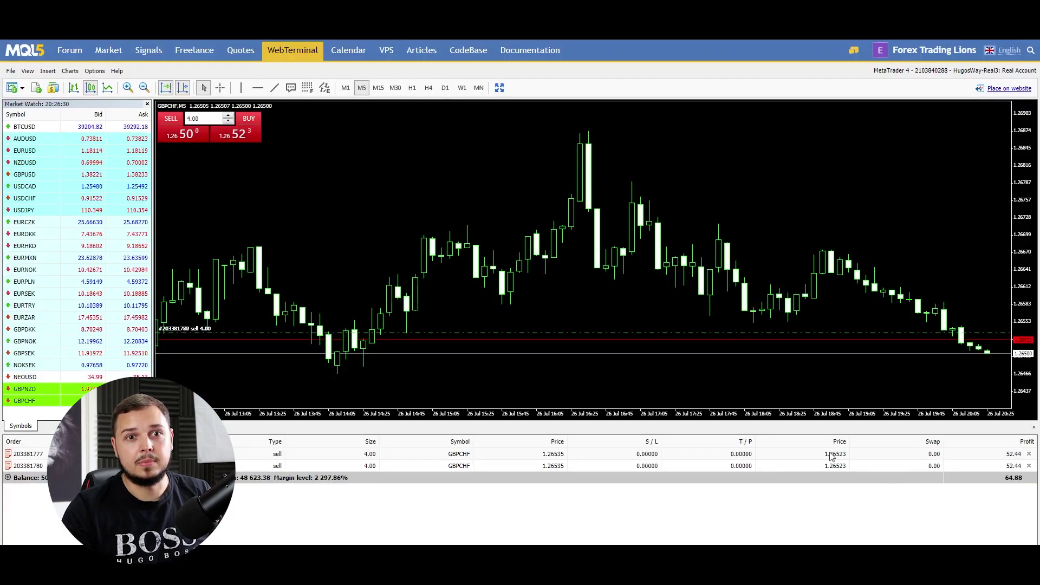
click(1029, 454)
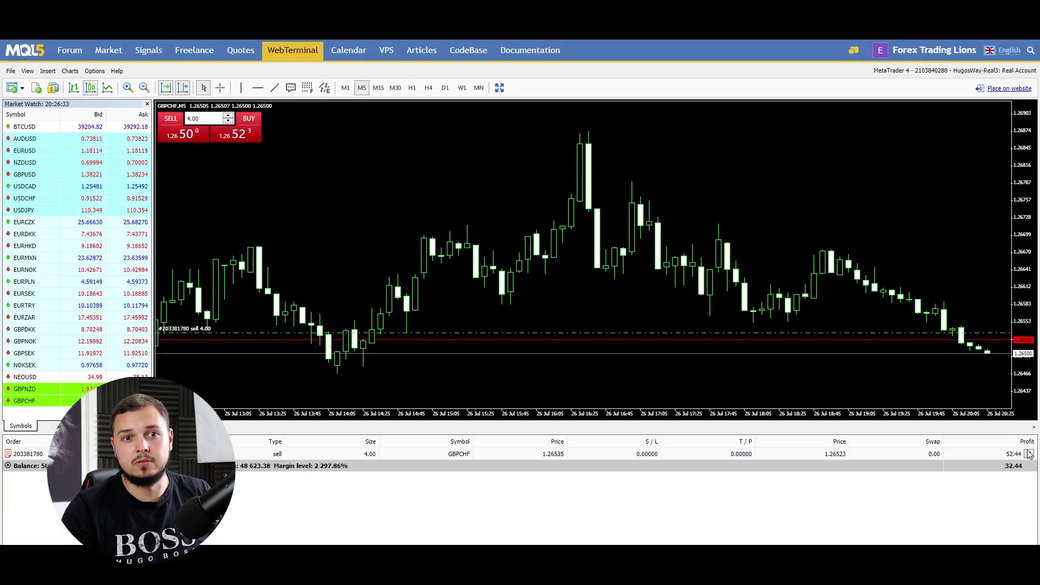
click(1029, 454)
key(alt+Tab)
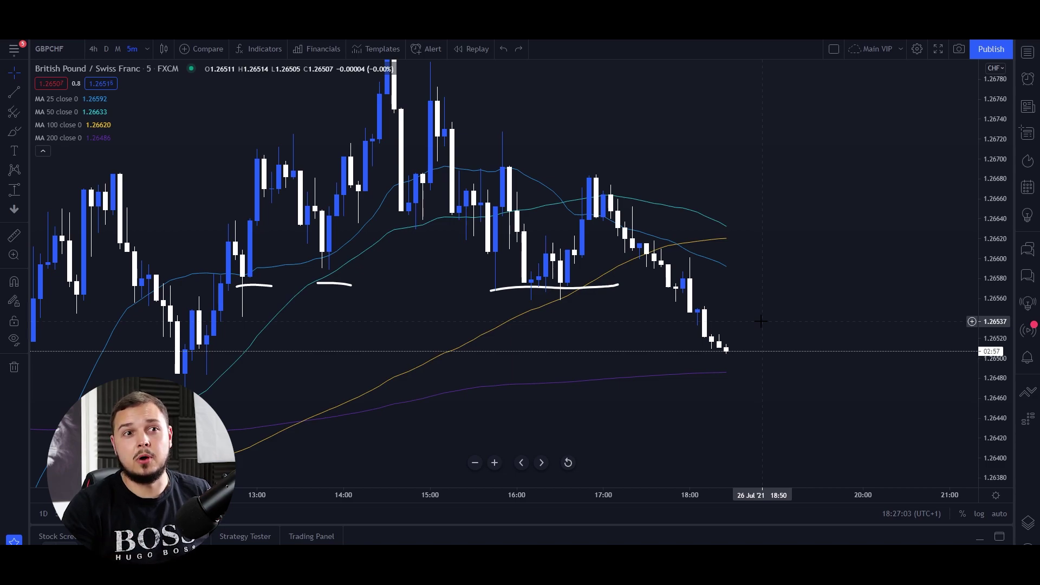
- Circle the 25-, 50- and 100-period averages between 17:00 and 18:30 with the brush, and undo the circles
click(14, 132)
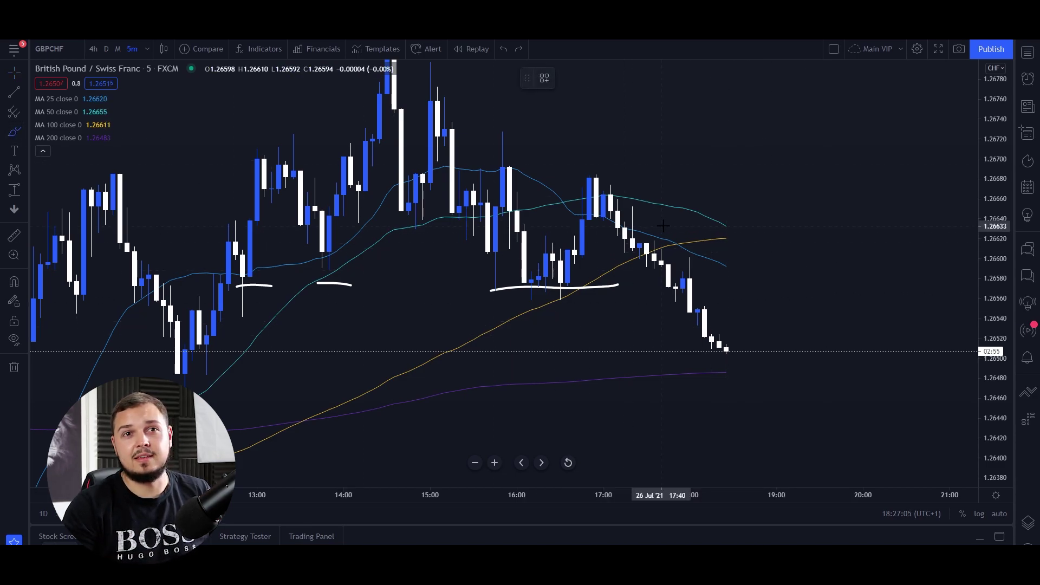
mouse_move(720, 192)
mouse_down()
mouse_move(661, 184)
mouse_move(691, 275)
mouse_up()
key(ctrl+z)
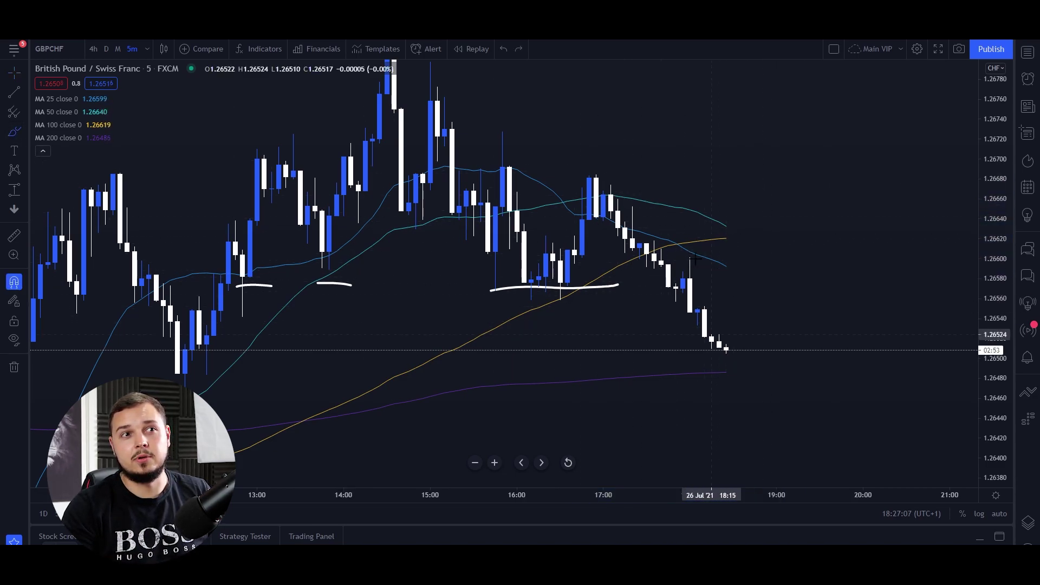
drag(612, 182, 738, 216)
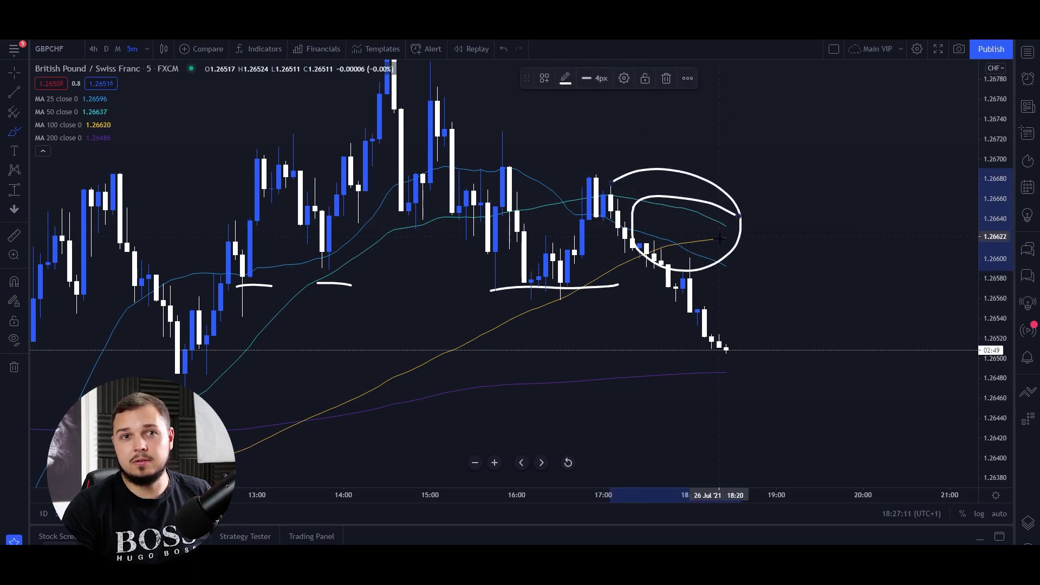
key(ctrl+z)
- Trace the falling 50-period average and the flattening 100-period average from about 17:45 to 18:55, and undo the strokes
drag(664, 211, 769, 233)
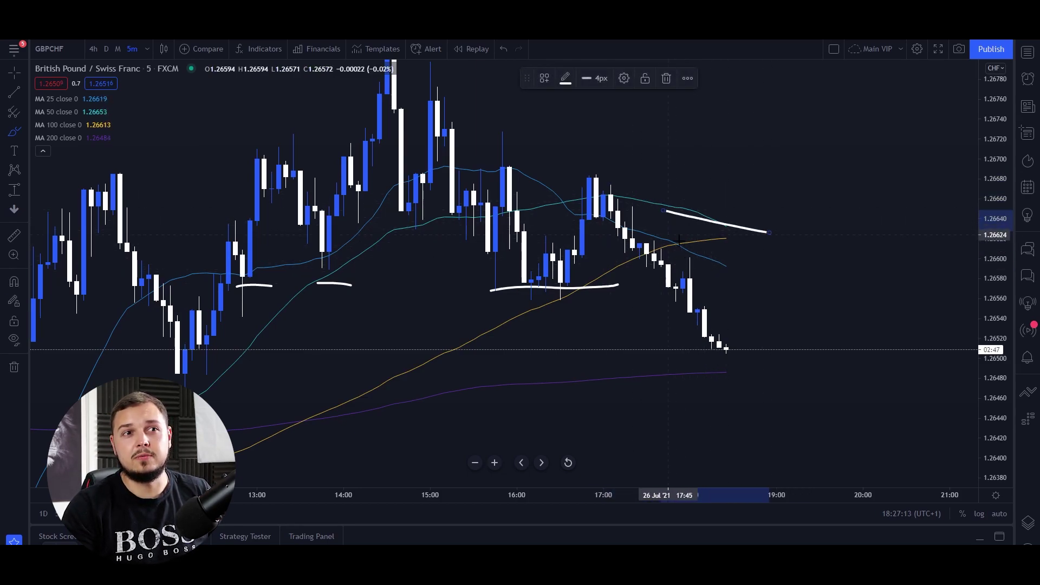
key(ctrl+z)
mouse_move(679, 241)
mouse_down()
mouse_move(746, 267)
mouse_move(769, 236)
mouse_up()
key(ctrl+z)
key(ctrl+z)
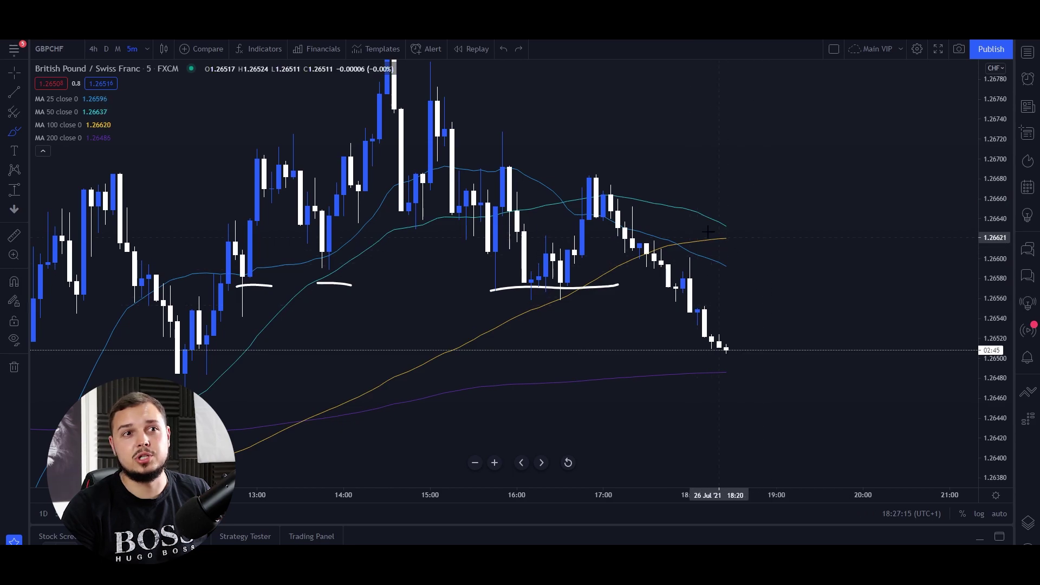
- Mark the ends of the upper averages and circle the 200-period average between 17:45 and 19:00, and undo both drawings
mouse_move(726, 197)
mouse_down()
mouse_move(727, 259)
mouse_move(729, 233)
mouse_up()
key(ctrl+z)
drag(684, 375, 674, 372)
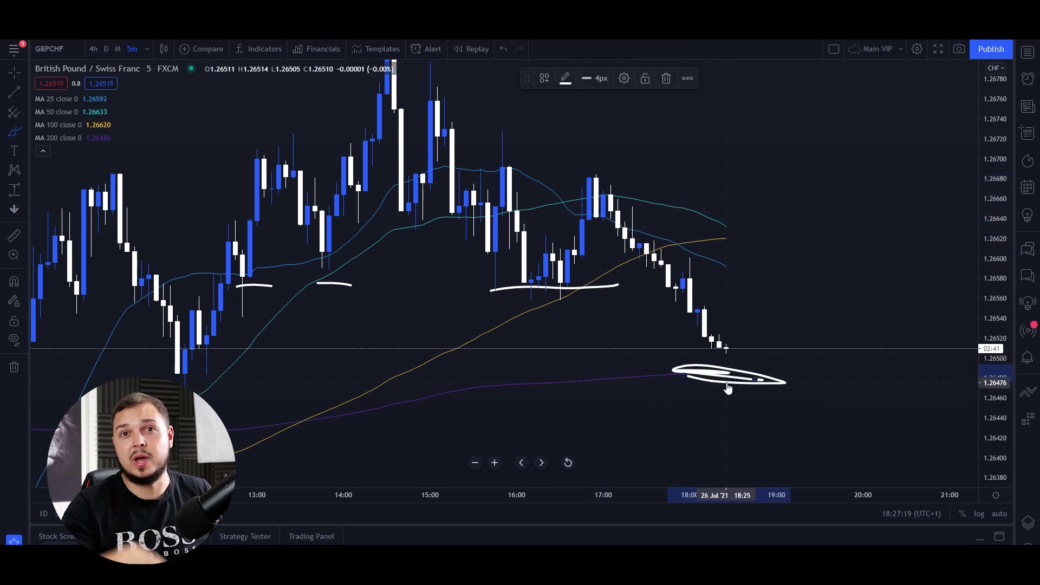
key(ctrl+z)
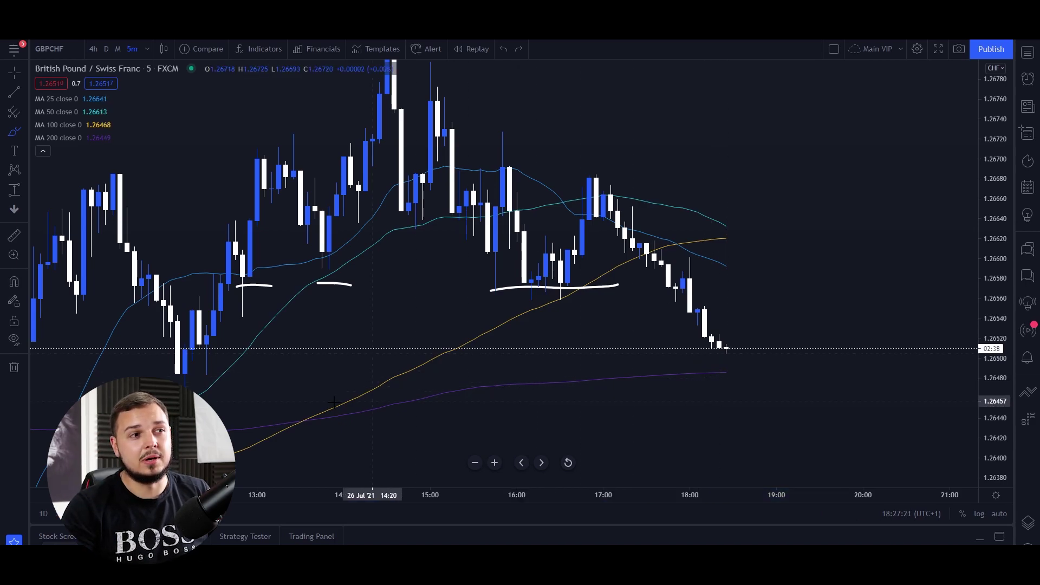
- Draw a rectangle support zone at about 1.2648 to 1.2649, from the low before 12:00 to about 19:50
scroll(333, 401, down, 3)
click(23, 132)
click(54, 198)
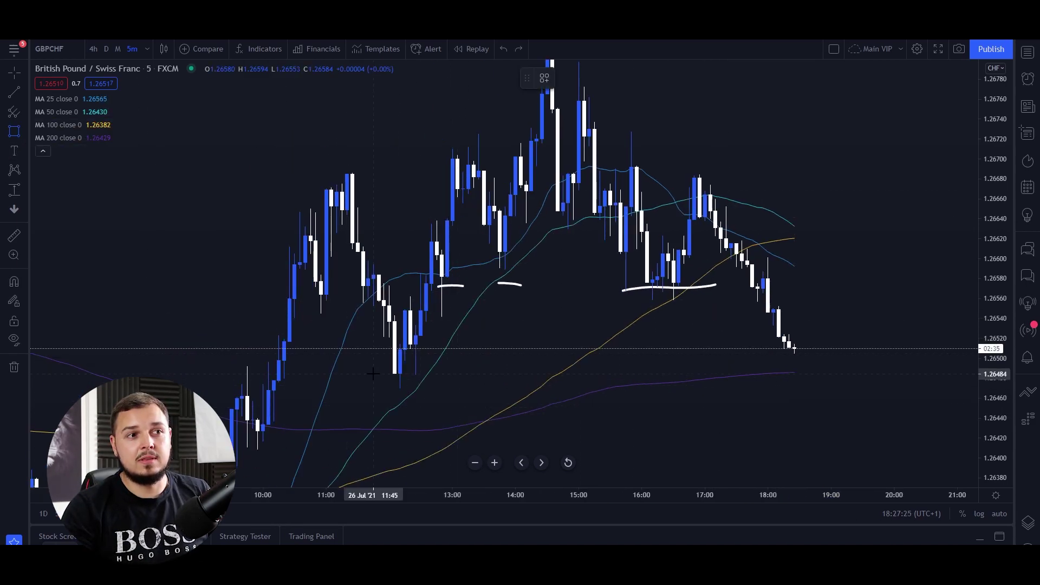
mouse_move(367, 363)
mouse_down()
mouse_move(892, 395)
mouse_move(885, 379)
mouse_up()
drag(823, 426, 765, 398)
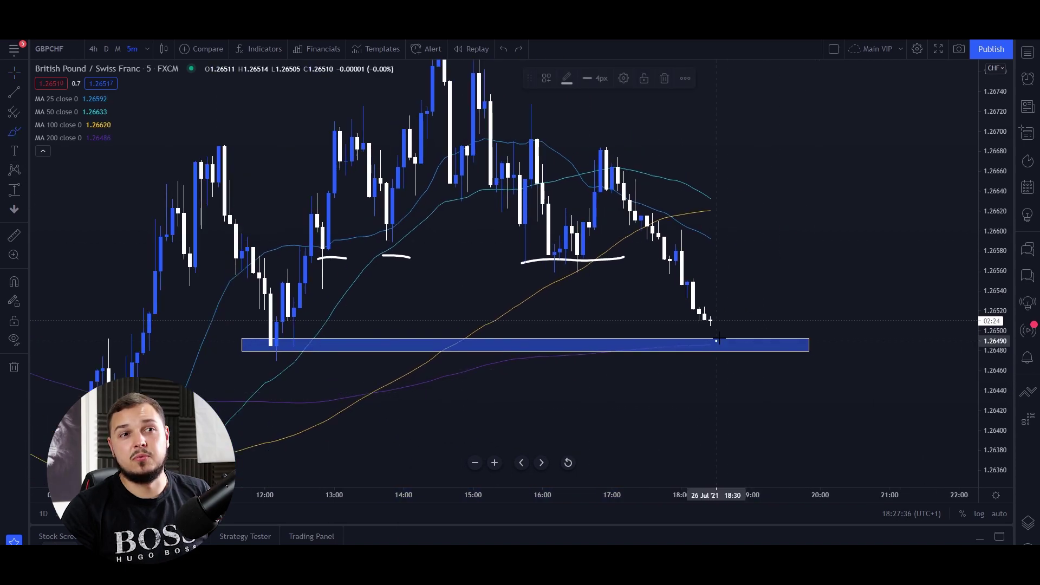
- Brush a rebound from the support zone to about 19:00 and extend the upper moving averages downward
drag(717, 340, 763, 263)
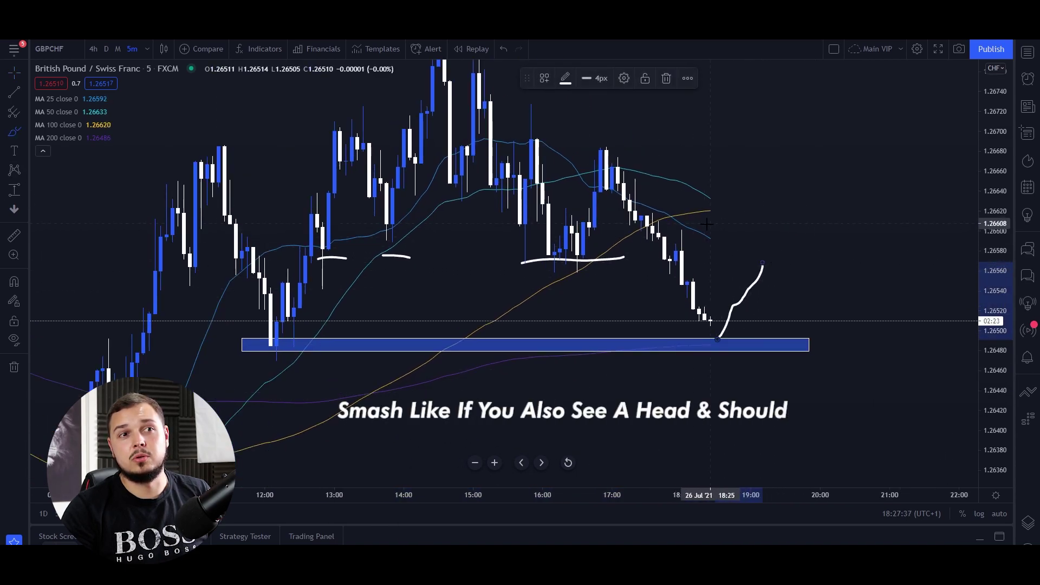
drag(700, 226, 781, 262)
drag(713, 206, 745, 221)
drag(689, 196, 757, 240)
- Draw a falling trend line from the 14:30 high at 1.26873 to 1.26473 at 20:25
drag(984, 109, 985, 287)
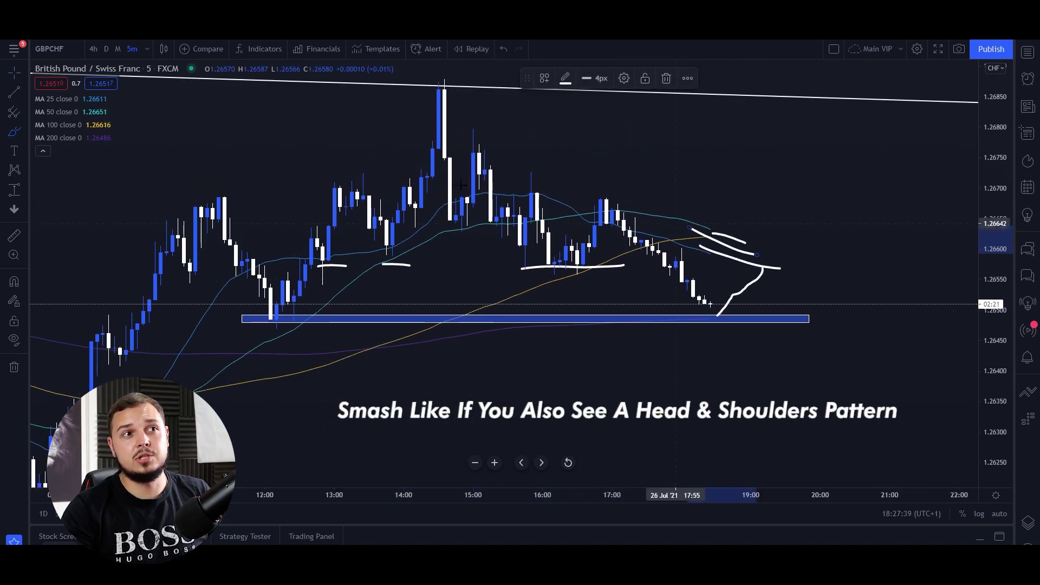
key(alt+t)
click(439, 83)
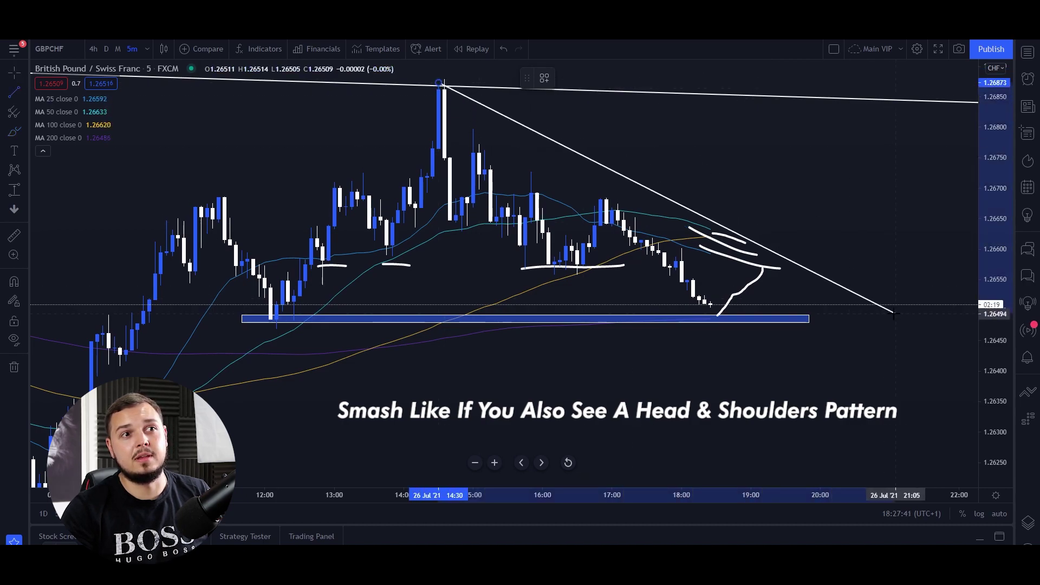
click(849, 326)
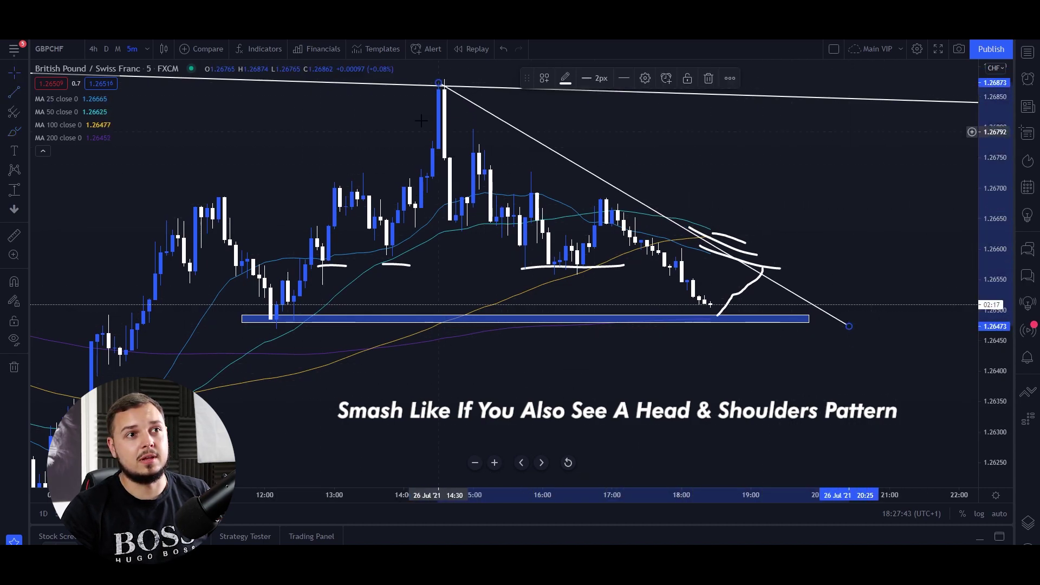
- Brush an upward arrow crossing the falling trend line to about 1.2677, and a falling stroke from the latest candle
click(15, 133)
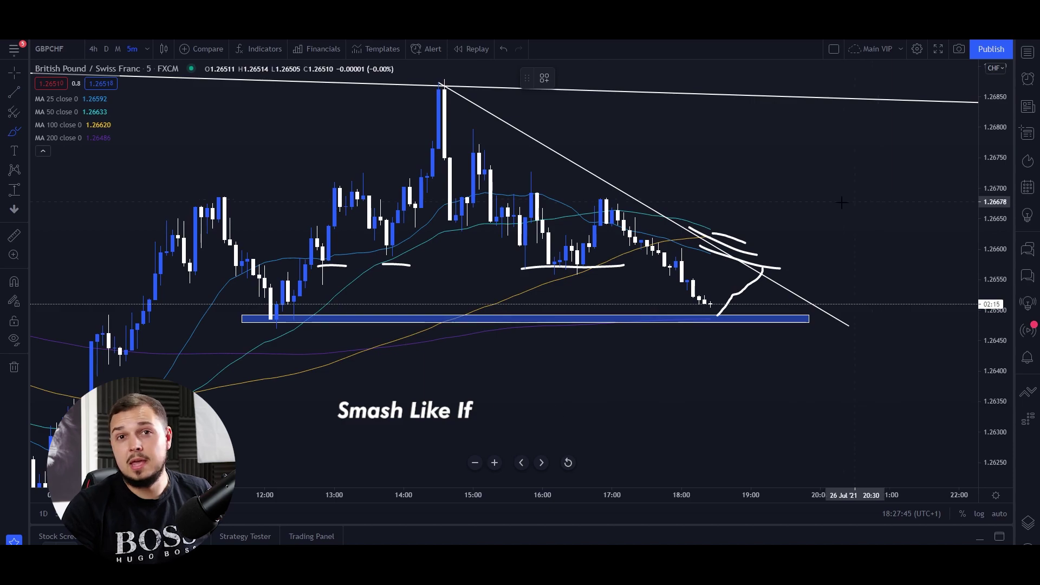
mouse_move(770, 312)
mouse_down()
mouse_move(861, 147)
mouse_move(819, 162)
mouse_move(817, 188)
mouse_up()
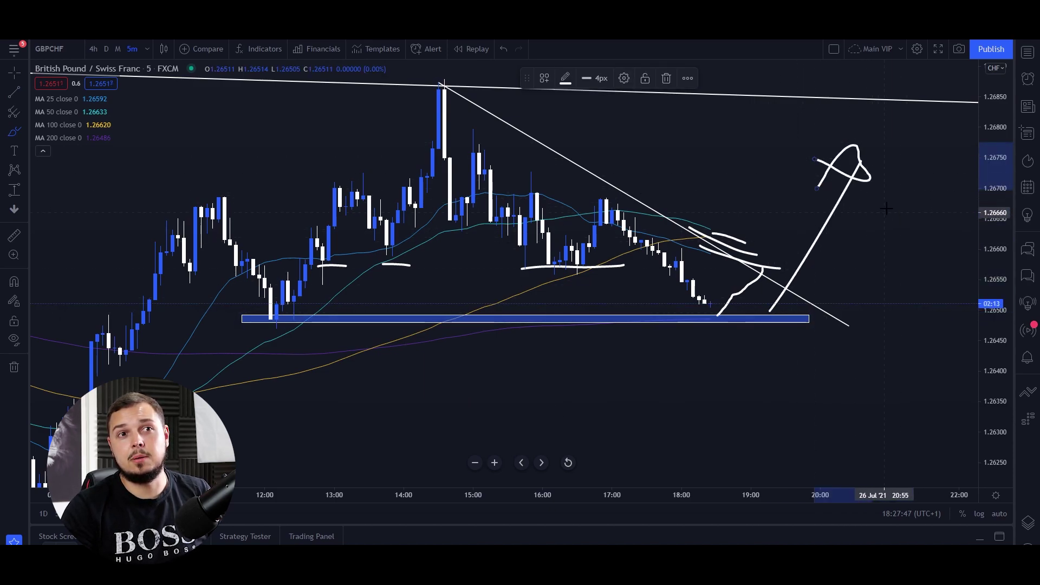
mouse_move(709, 308)
mouse_down()
mouse_move(713, 334)
mouse_move(762, 384)
mouse_move(720, 339)
mouse_move(729, 371)
mouse_move(756, 331)
mouse_move(784, 401)
mouse_up()
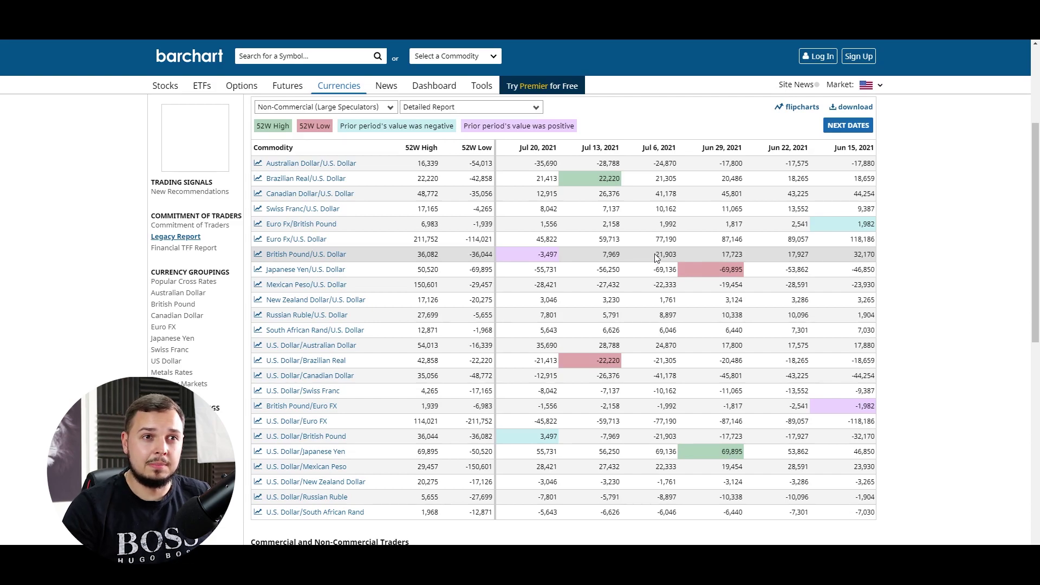
- Review the British Pound/U.S. Dollar large-speculator positions for Jul 6, Jul 13 and Jul 20, 2021 in Barchart's legacy report
drag(655, 258, 686, 254)
drag(605, 255, 611, 254)
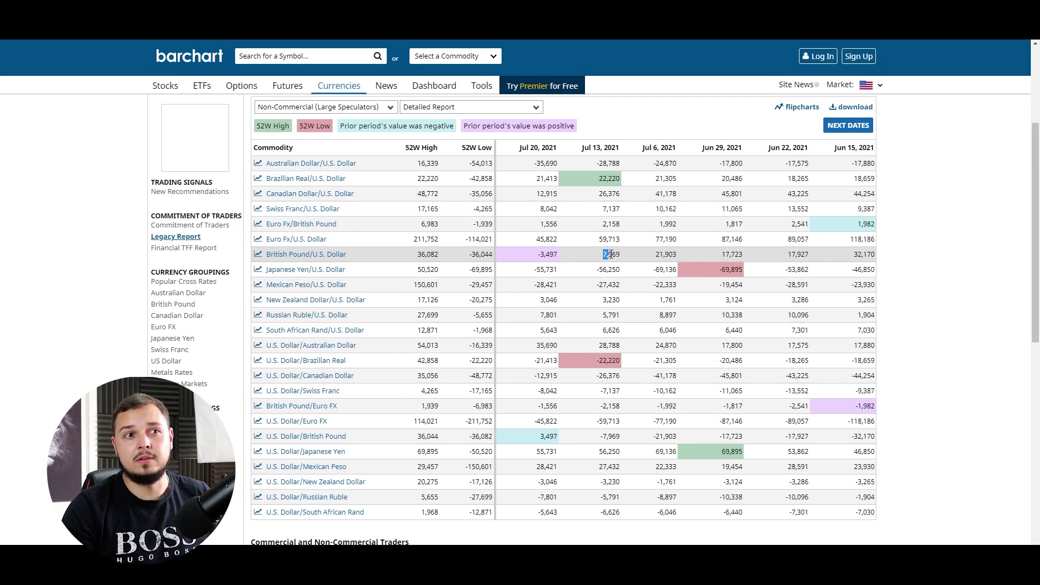
click(540, 256)
drag(540, 256, 566, 257)
click(566, 257)
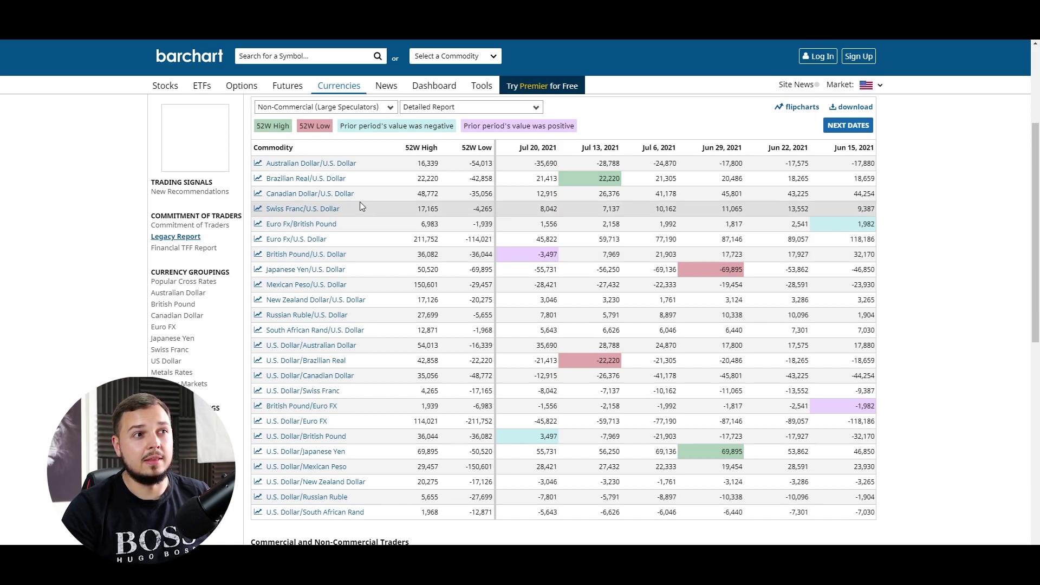
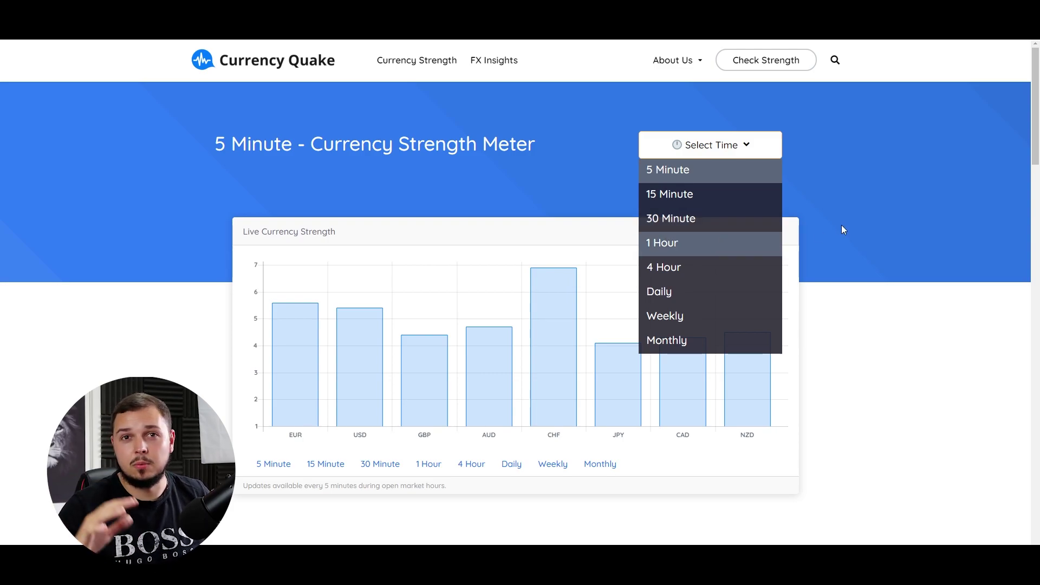
- Check the CHF and GBP strength on Currency Quake's 1 Hour currency strength meter
mouse_move(551, 308)
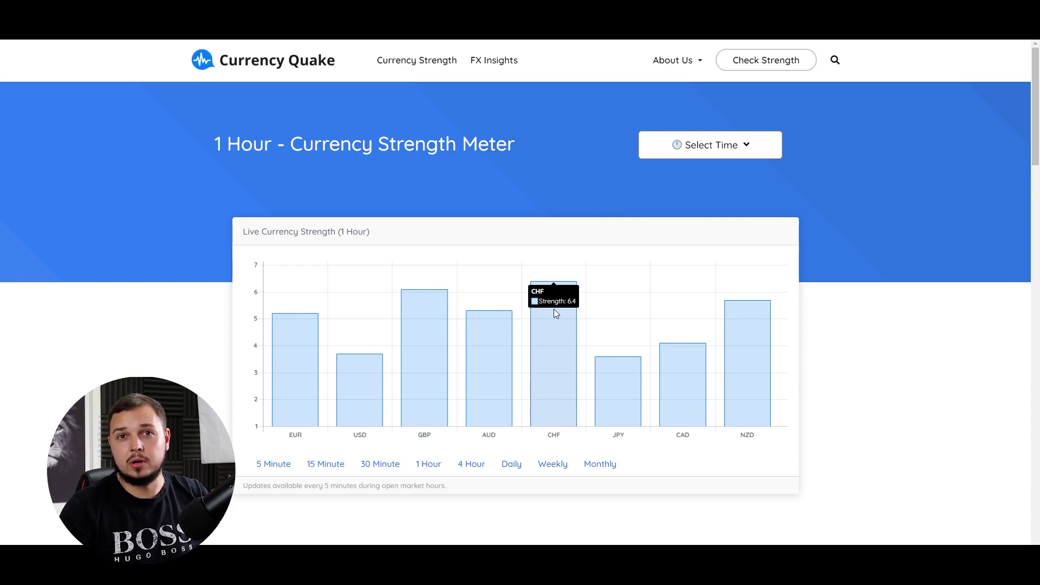
mouse_move(428, 314)
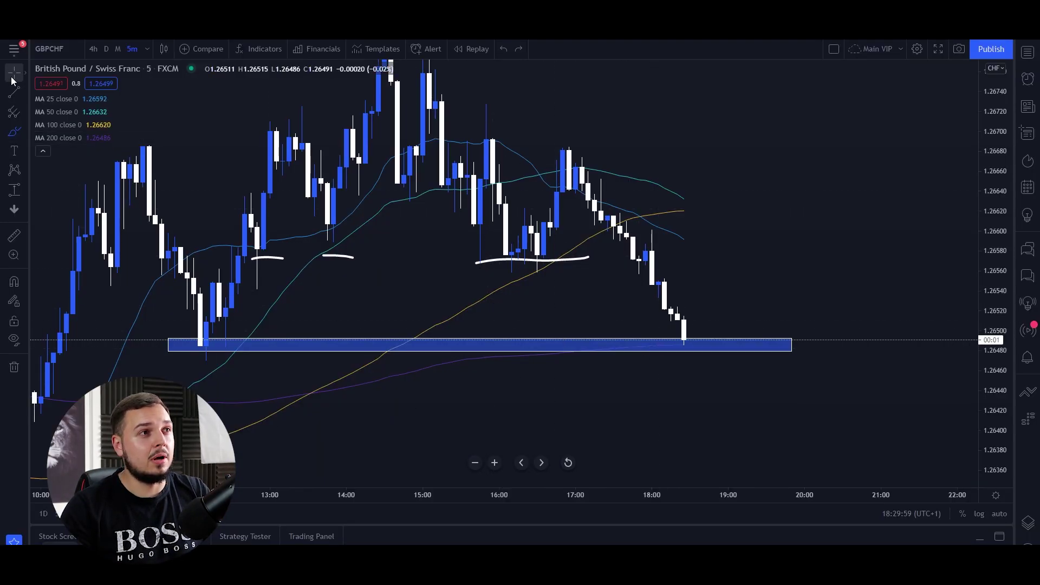
- Delete the blue support-zone rectangle from the GBPCHF chart in TradingView
click(13, 81)
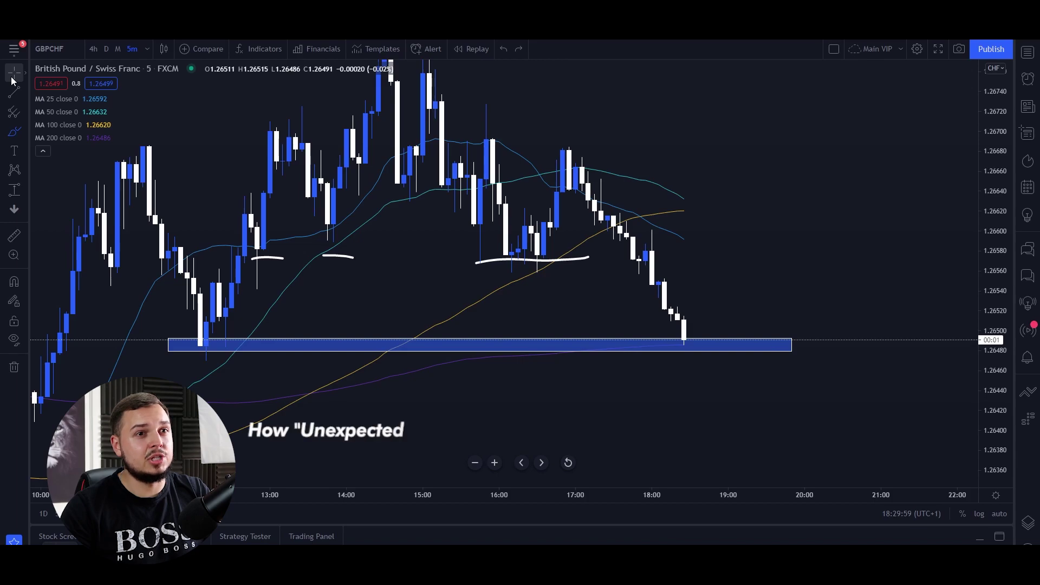
click(696, 349)
key(Delete)
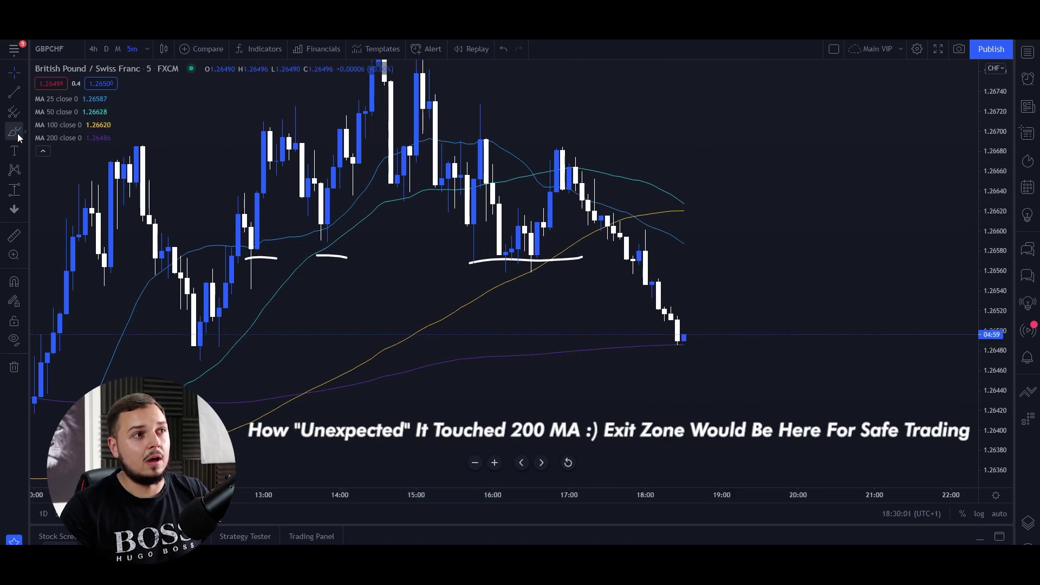
- Brush a price path breaking below the 200-period average, pulling back and falling to about 19:20, and undo it
click(16, 133)
mouse_move(660, 347)
mouse_down()
mouse_move(684, 352)
mouse_move(688, 341)
mouse_move(697, 373)
mouse_move(747, 417)
mouse_up()
key(ctrl+z)
key(ctrl+z)
key(ctrl+z)
key(ctrl+z)
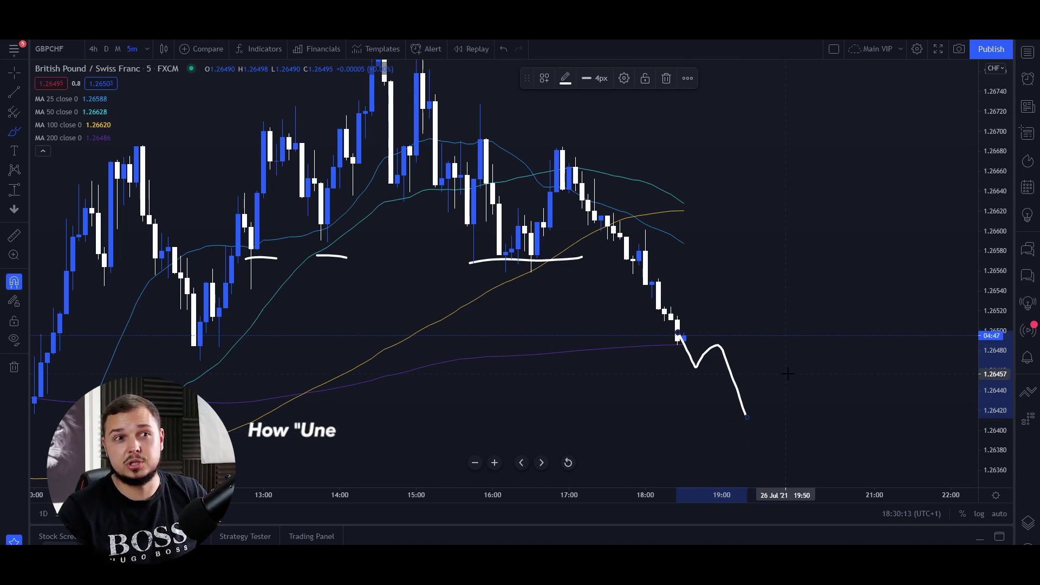
key(ctrl+z)
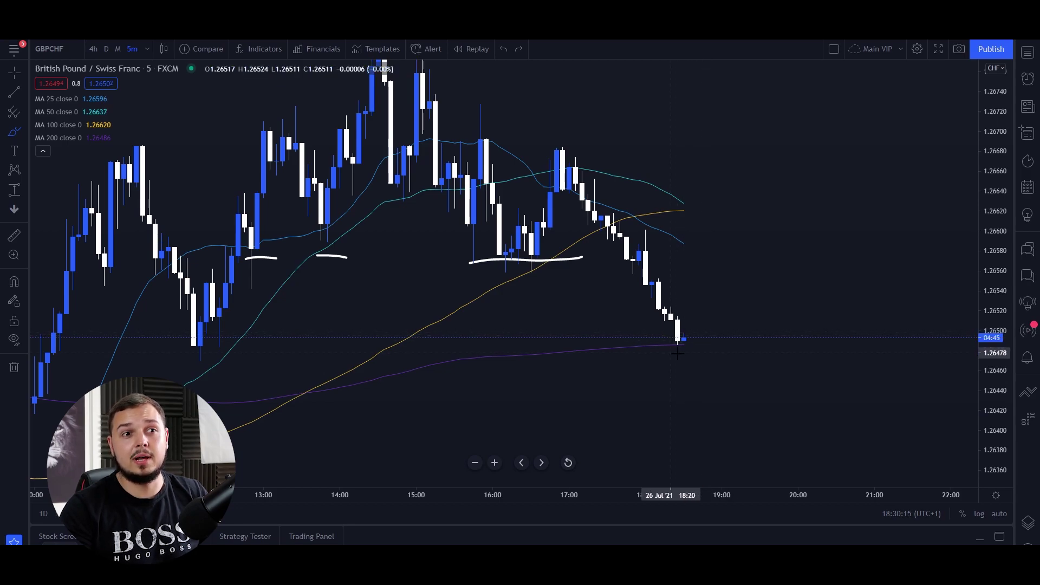
- Circle the candle touching the 200-period average, sketch a rebound toward the downward-extended upper averages, and undo the drawings
drag(678, 333, 684, 334)
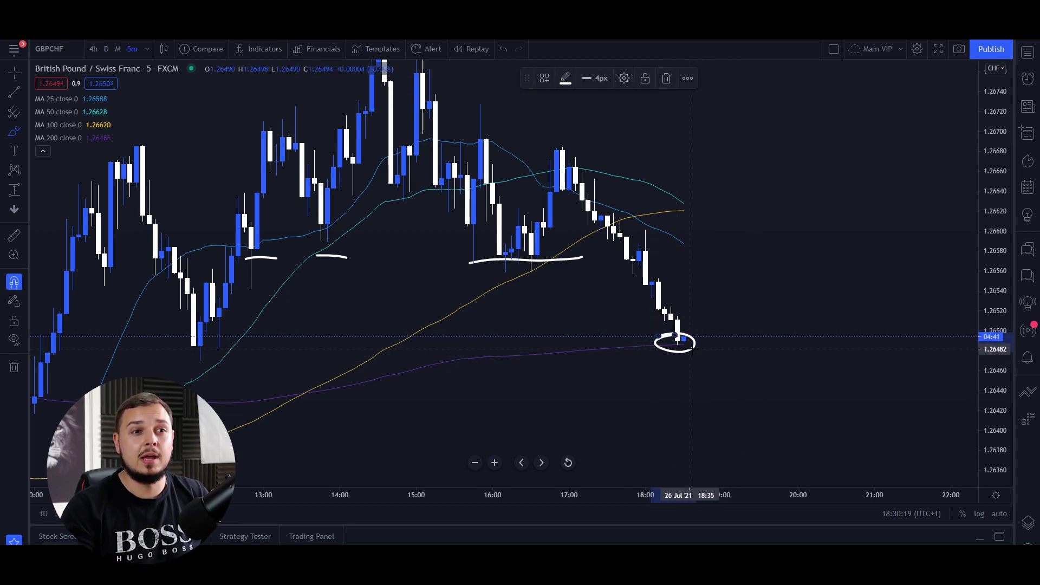
key(ctrl+z)
drag(684, 342, 728, 265)
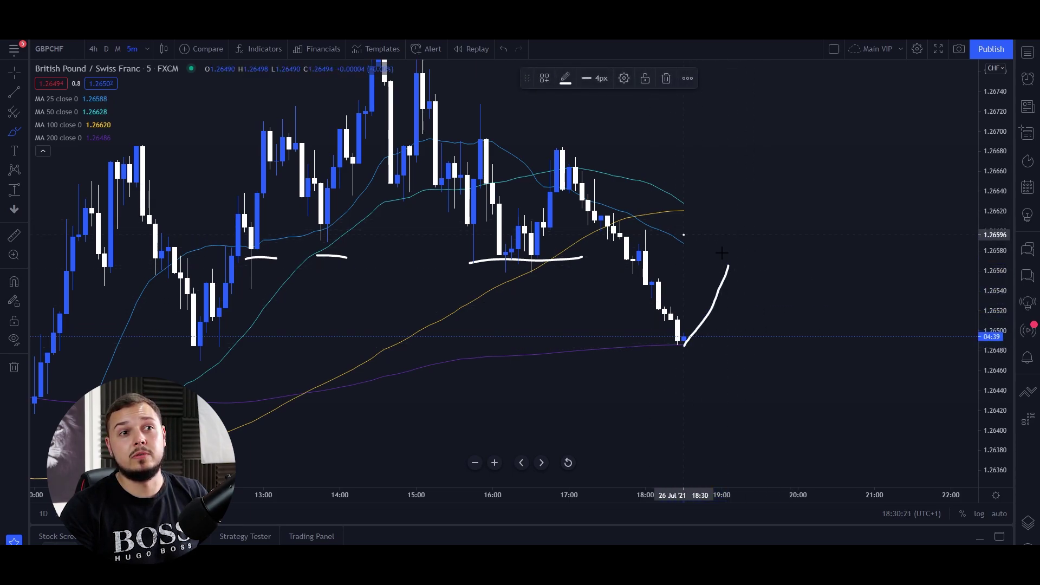
drag(687, 236, 735, 256)
drag(686, 212, 722, 235)
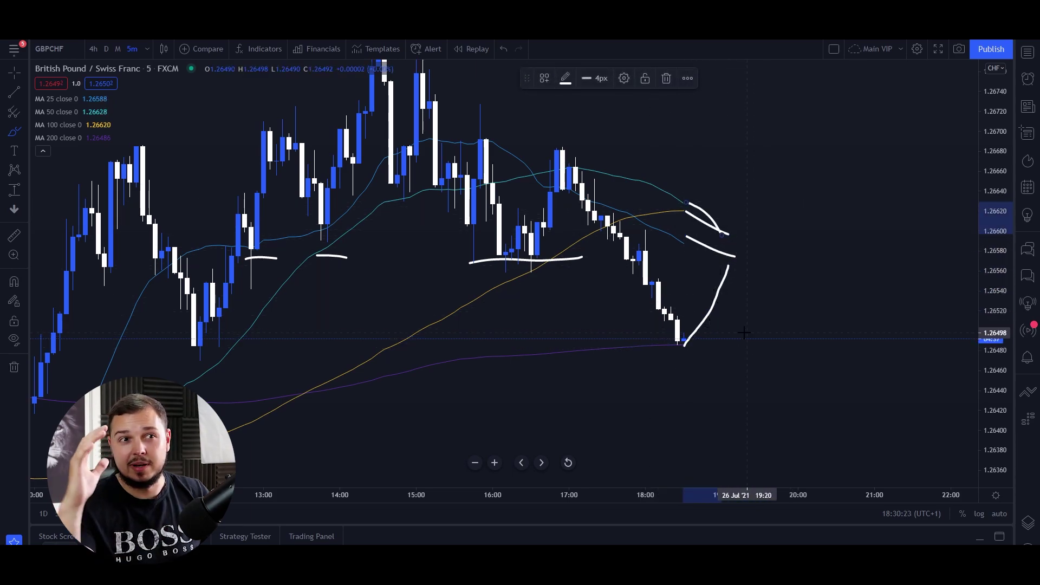
key(ctrl+z)
key(ctrl+z)
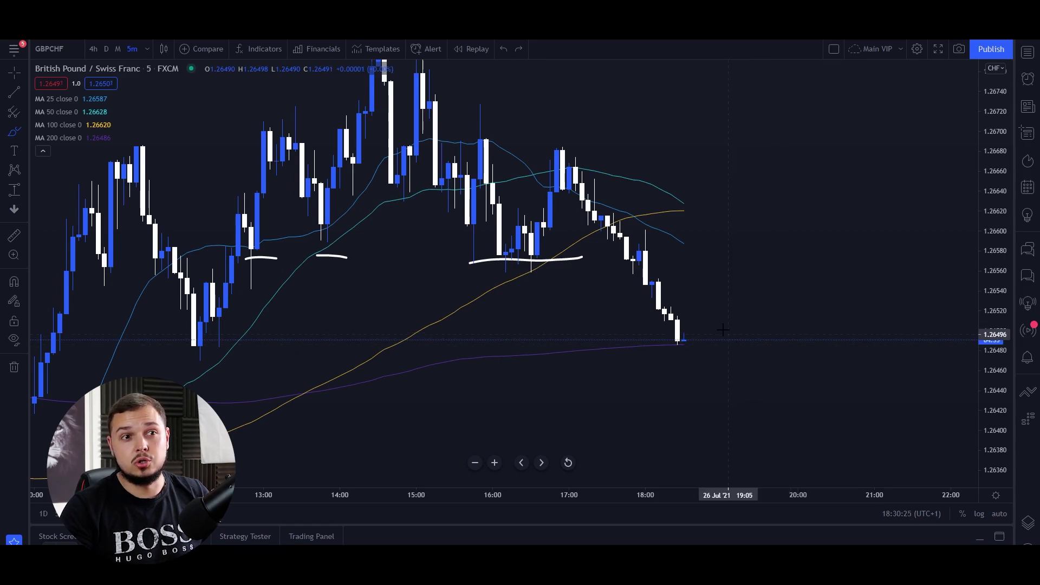
- Brush a rebound arrow from the 200-period average toward the 25-period average near 19:00 and circle its tip
mouse_move(679, 341)
mouse_down()
mouse_move(710, 255)
mouse_move(740, 269)
mouse_up()
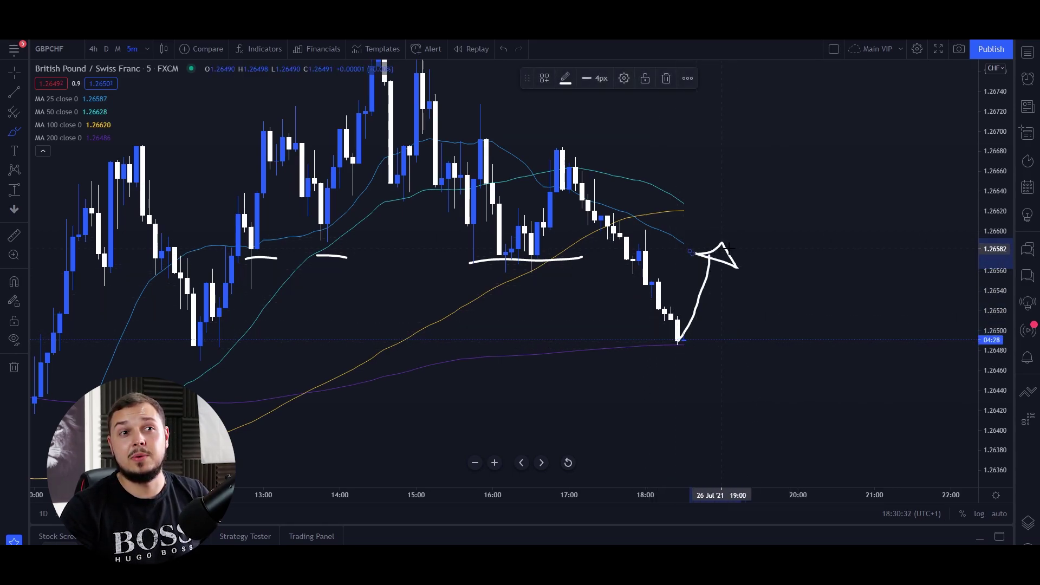
drag(724, 233, 699, 250)
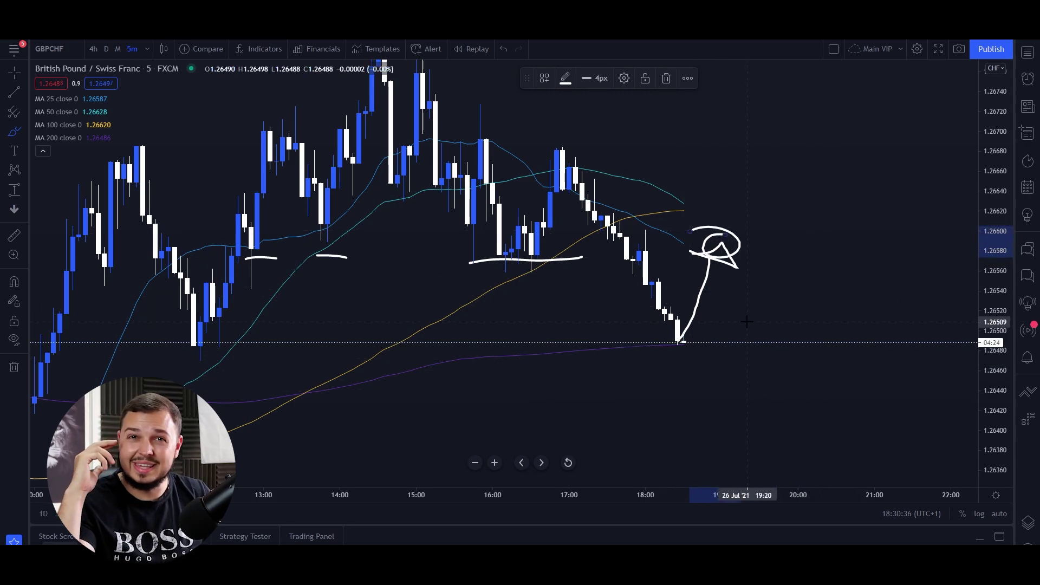
- Sketch a drop from the circled tip to a horizontal line just below the 200-period average, and undo both strokes
drag(729, 249, 766, 352)
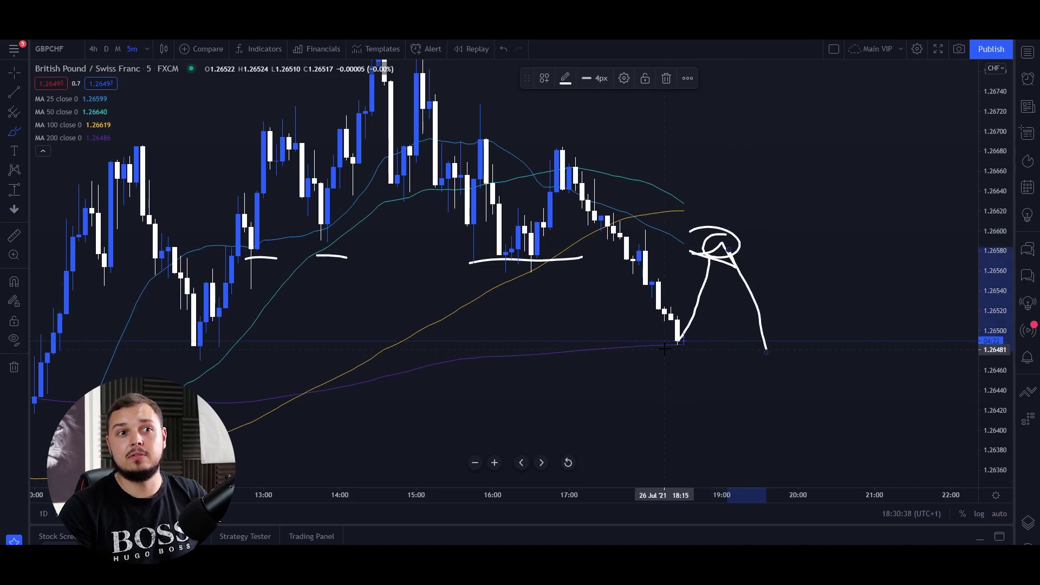
drag(668, 349, 824, 351)
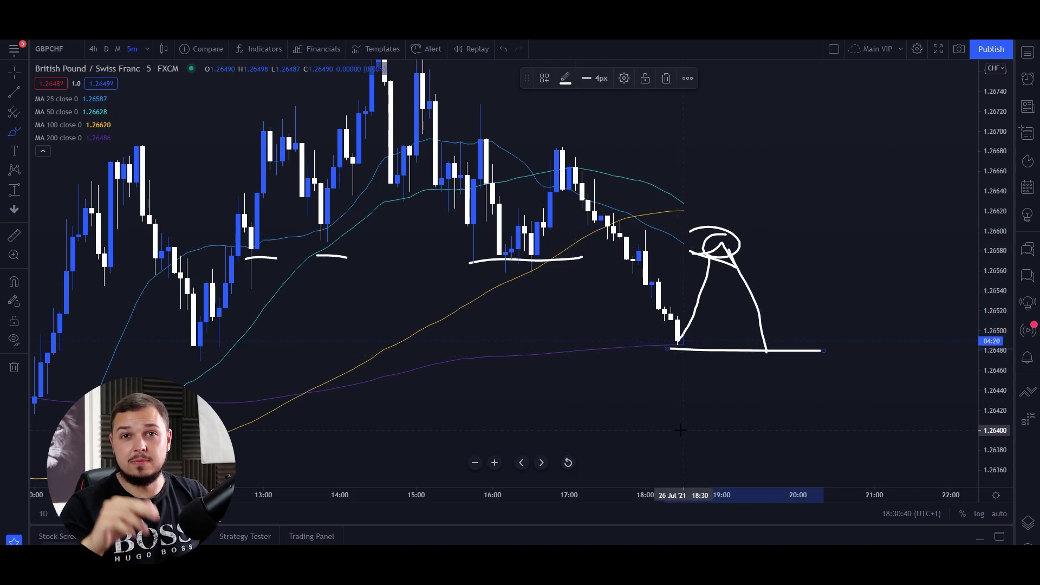
key(ctrl+z)
key(ctrl+z)
key(ctrl+z)
key(ctrl+z)
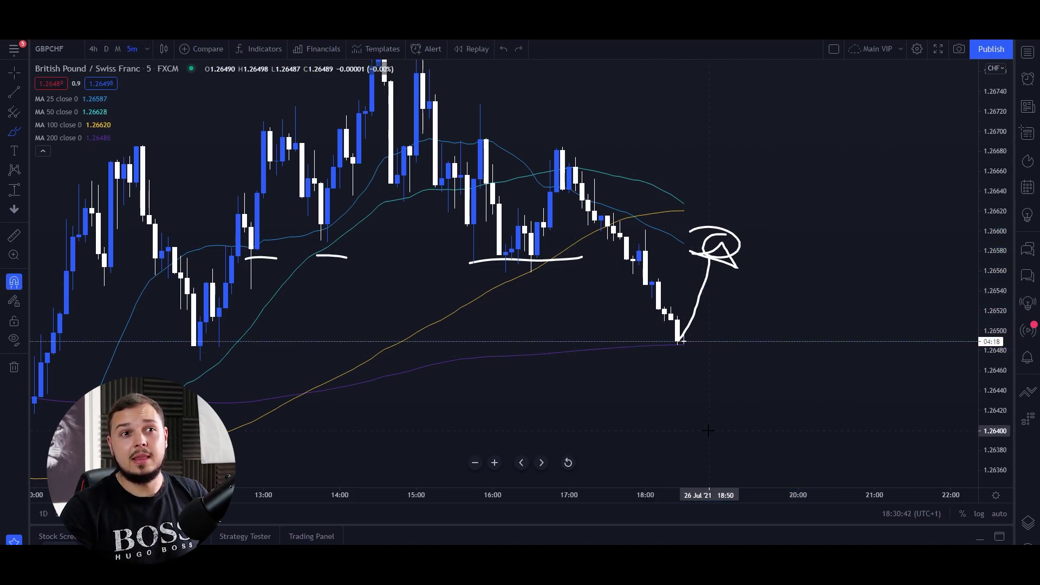